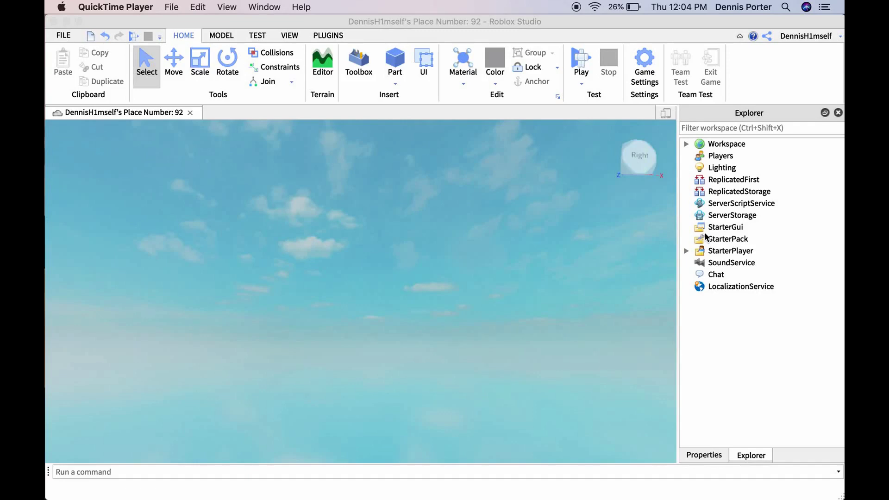
Step: Insert a ScreenGui under StarterGui and a Frame inside it
click(740, 227)
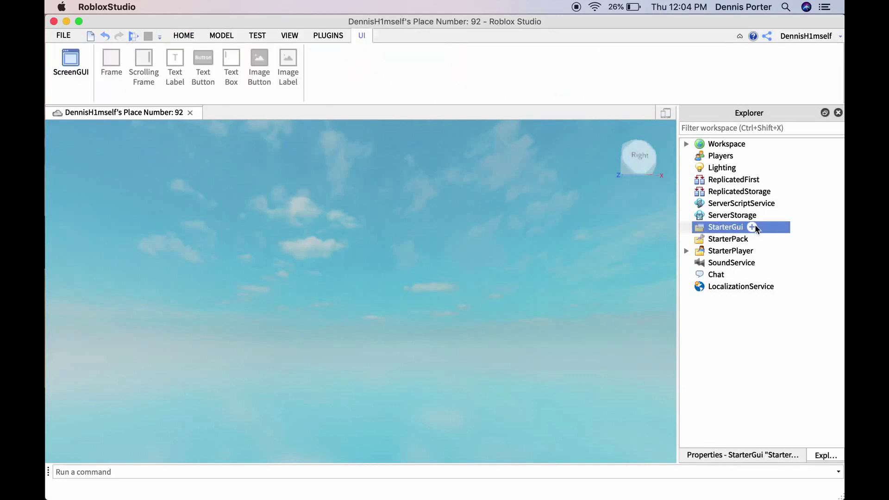
click(754, 226)
click(727, 280)
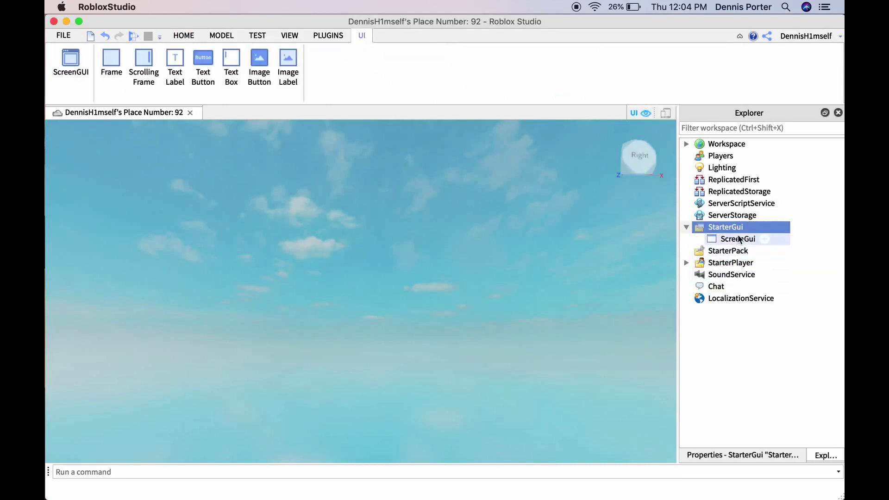
click(739, 239)
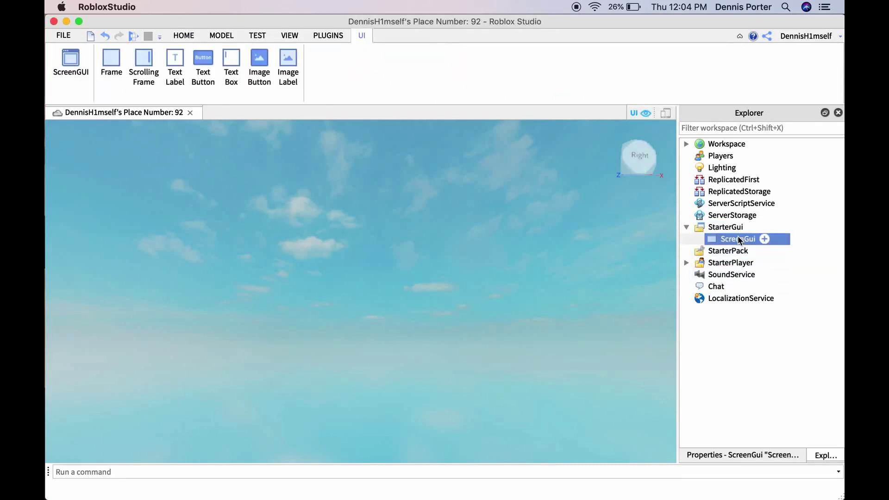
click(765, 239)
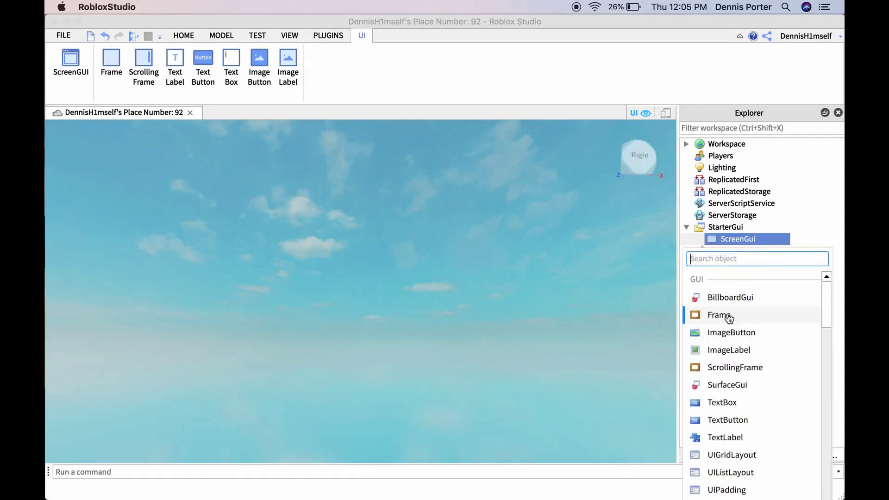
click(729, 315)
Step: Stretch the white frame to about 1004 by 549 over the game view
click(92, 149)
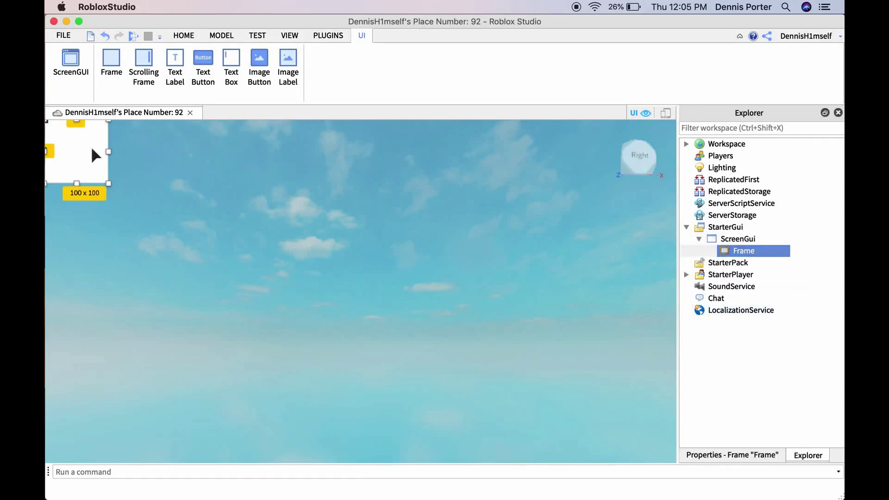
drag(110, 183, 675, 461)
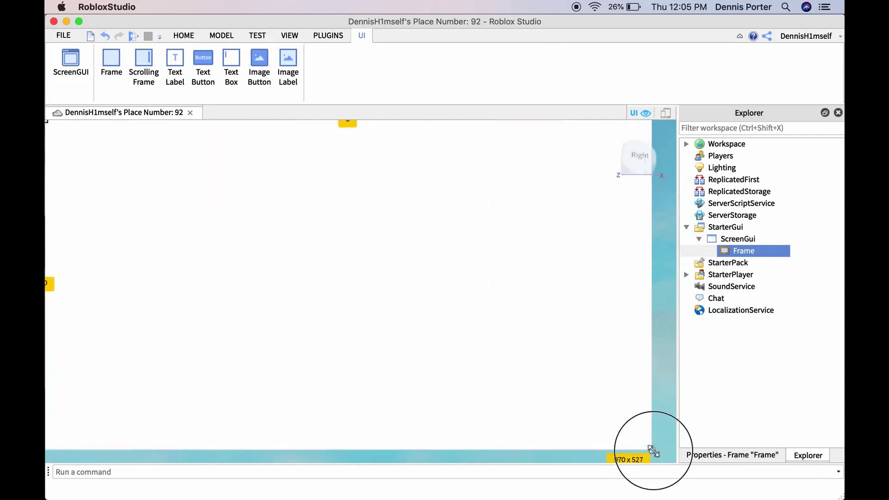
drag(675, 461, 674, 462)
Step: Set the Frame's Size Y Scale to 1 and Y Offset to 0
click(763, 457)
scroll(757, 357, down, 4)
click(687, 250)
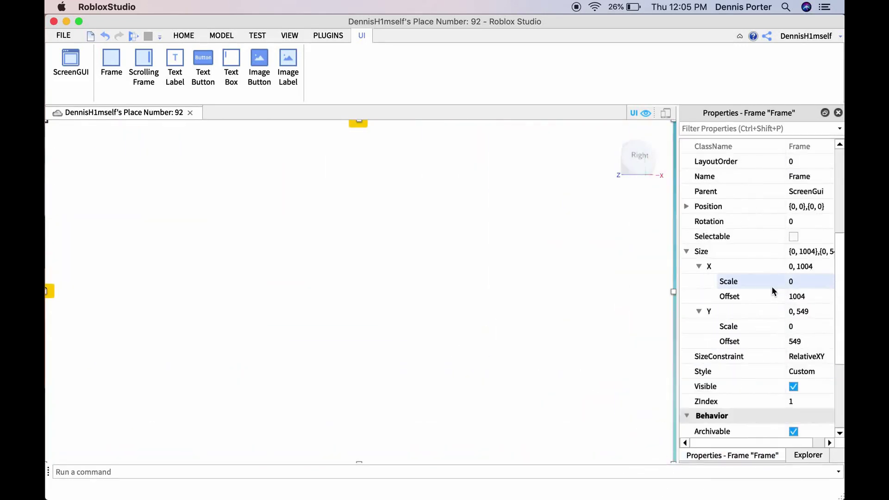
scroll(744, 250, down, 1)
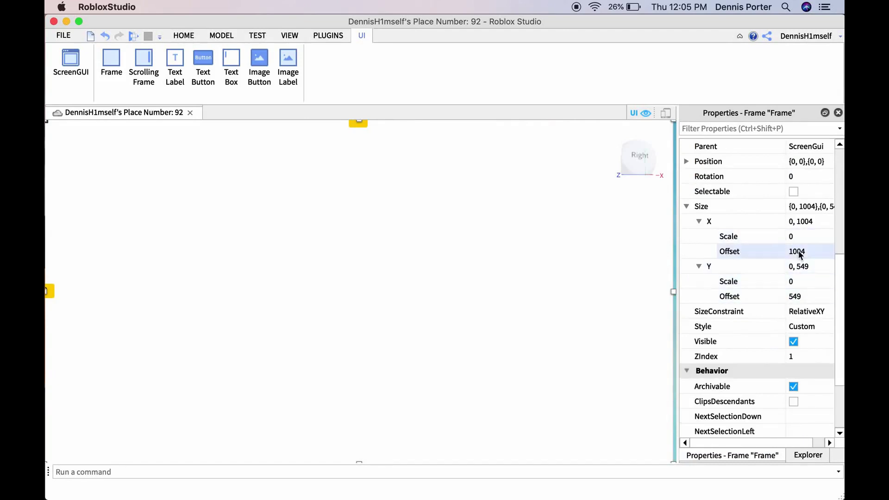
click(792, 283)
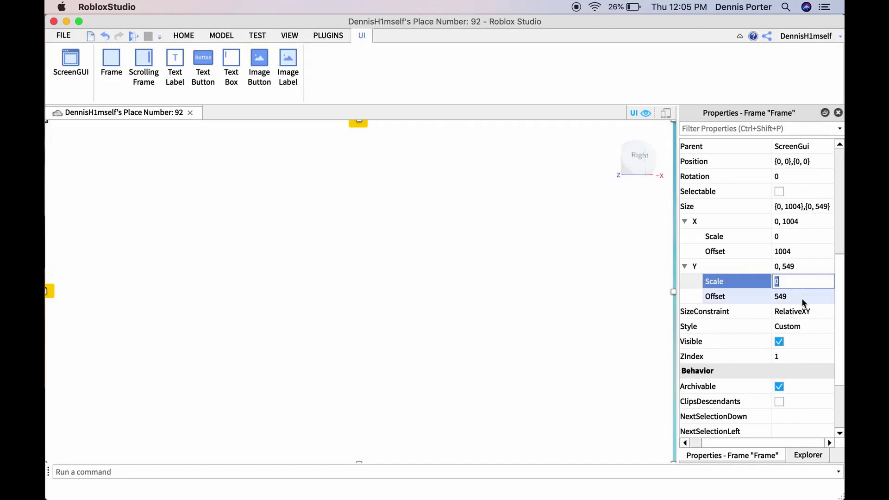
text(1)
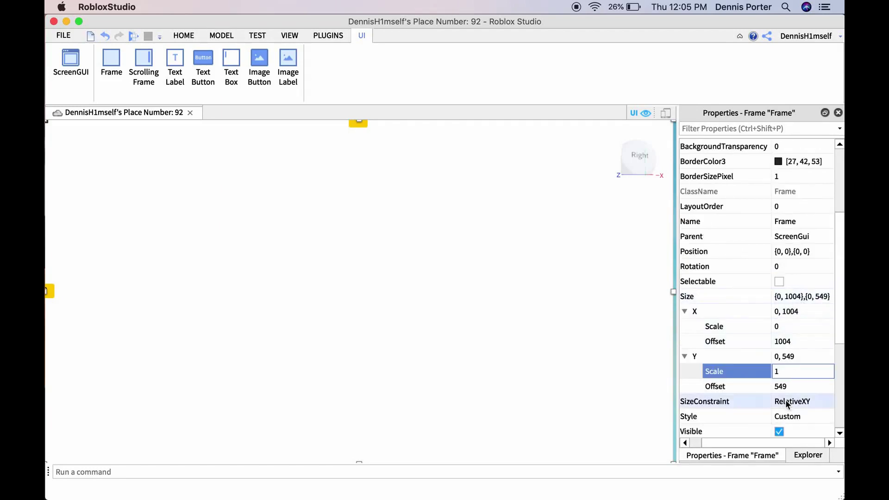
click(786, 387)
text(0)
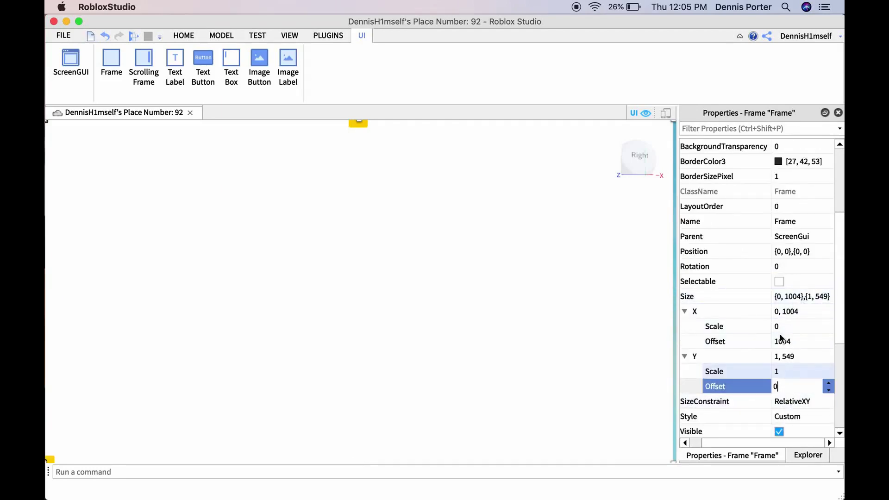
Step: Set the Frame's Size X Scale to 1 and X Offset to 0
click(784, 328)
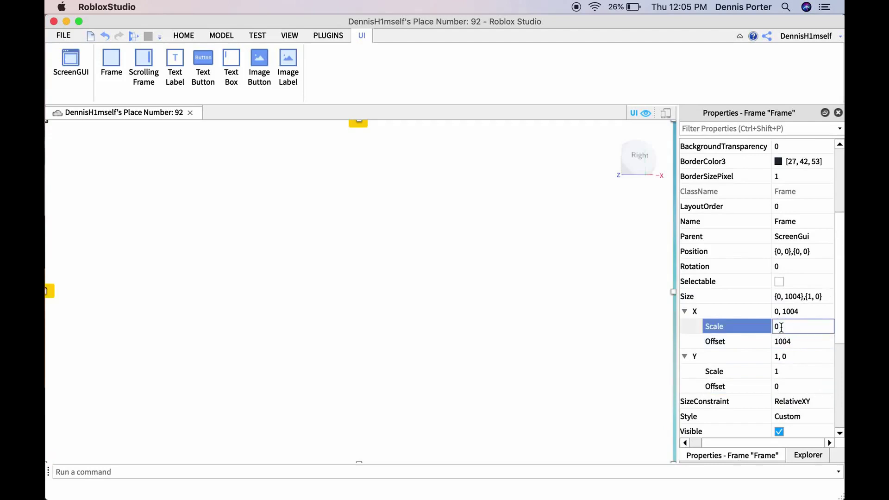
key(BackSpace)
text(1)
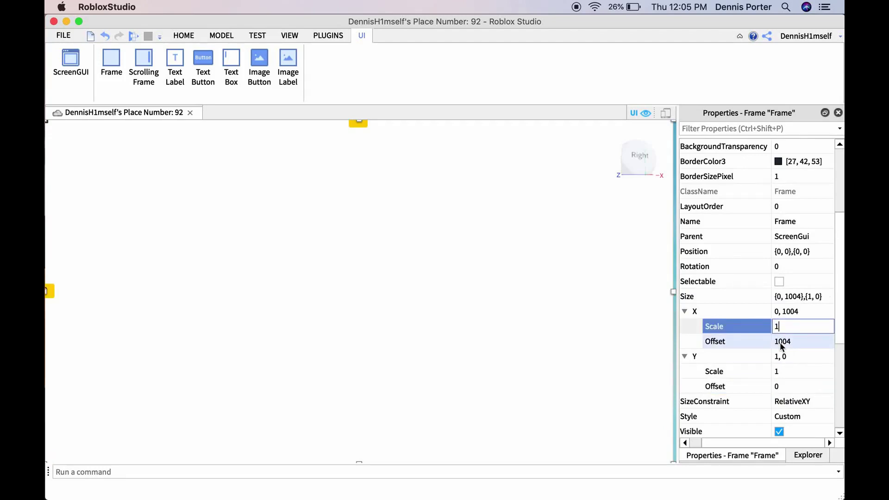
click(783, 343)
text(0)
key(Return)
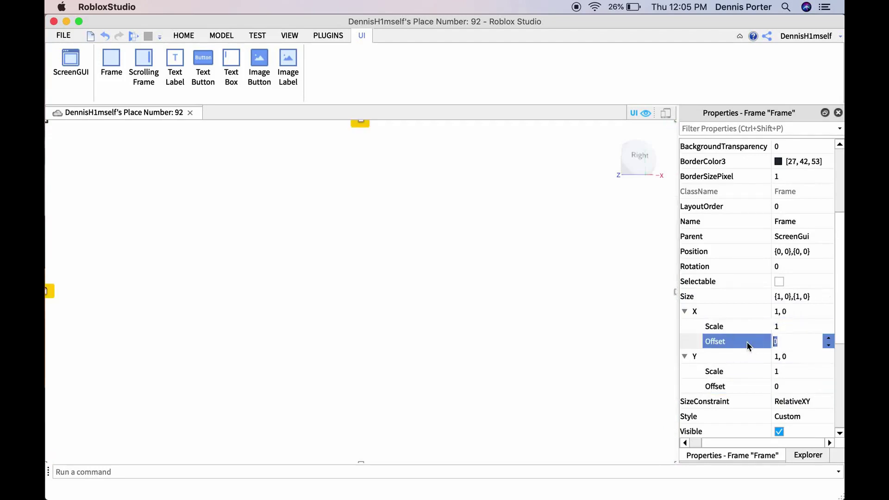
click(689, 355)
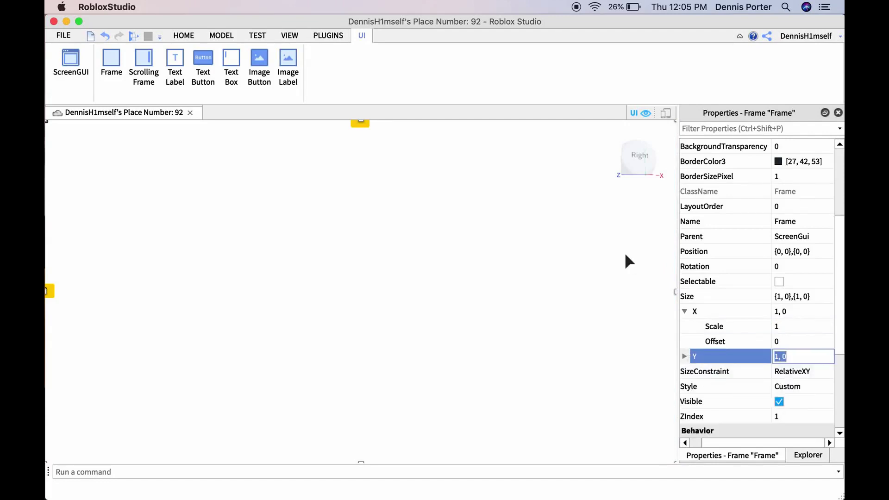
click(811, 456)
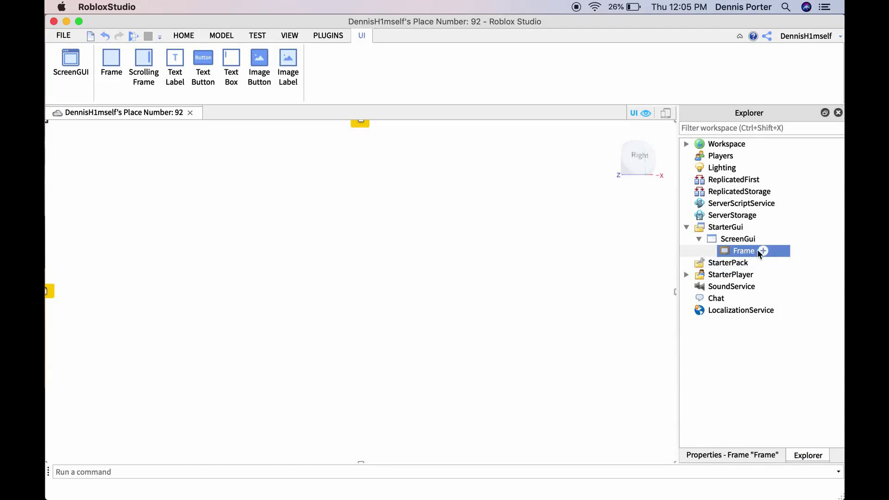
Step: Set the frame's BackgroundTransparency to 0.3
click(751, 456)
scroll(760, 292, up, 5)
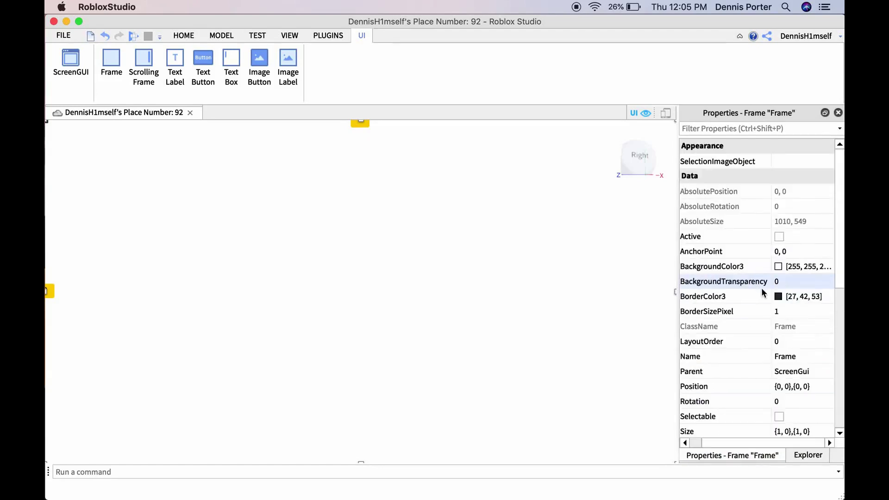
click(777, 281)
text(.)
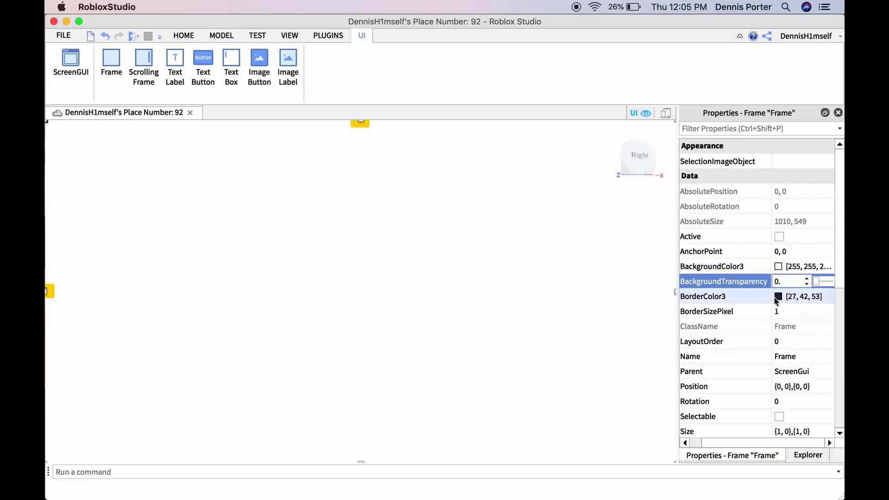
text(5)
key(BackSpace)
text(3)
Step: Change the frame's BackgroundColor3 to black
click(778, 266)
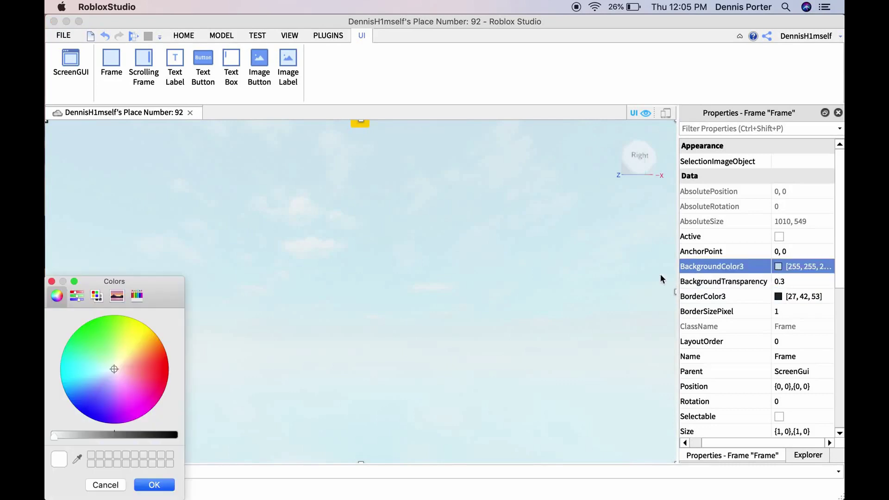
click(177, 436)
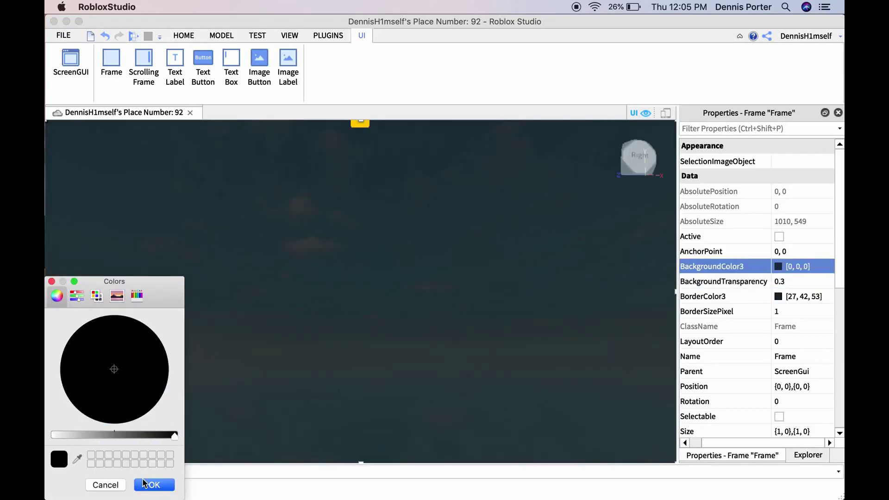
click(147, 485)
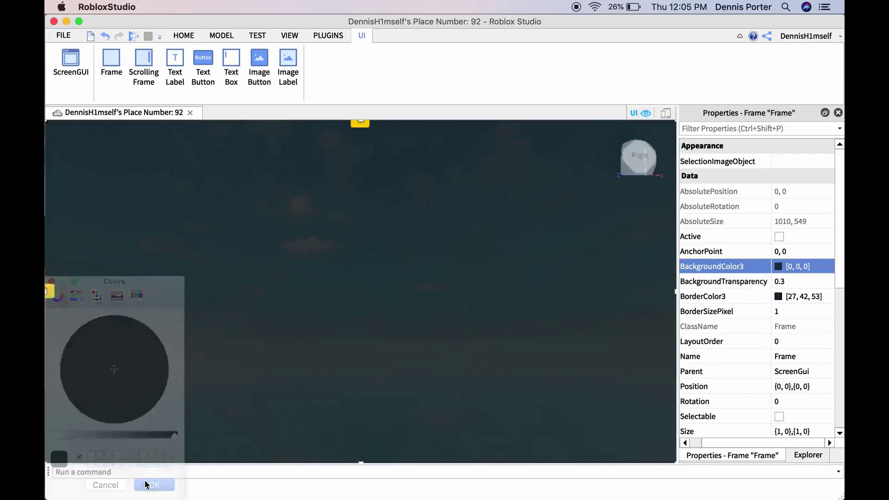
click(797, 455)
Step: Insert a TextLabel into the Frame and stretch it to a mid-screen bar about 1010 by 71
click(760, 251)
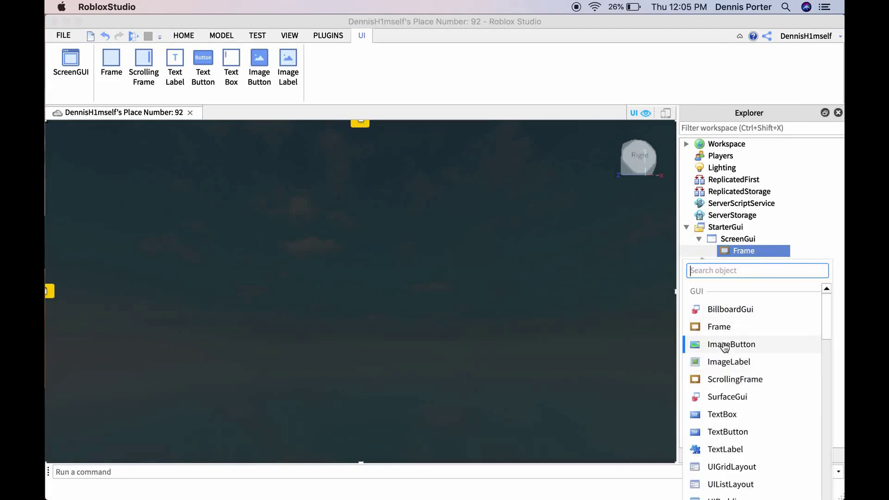
click(727, 449)
drag(117, 138, 122, 293)
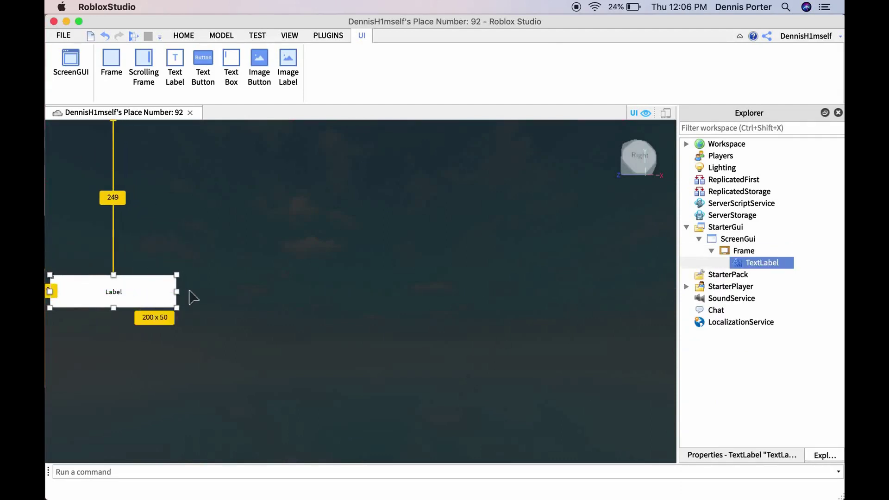
mouse_move(177, 292)
mouse_down()
mouse_move(518, 304)
mouse_move(677, 298)
mouse_up()
drag(52, 290, 46, 291)
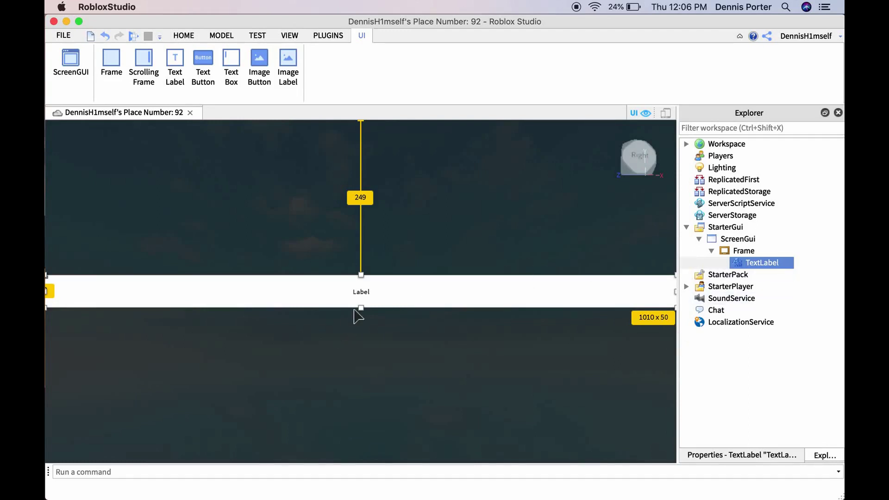
drag(362, 308, 361, 315)
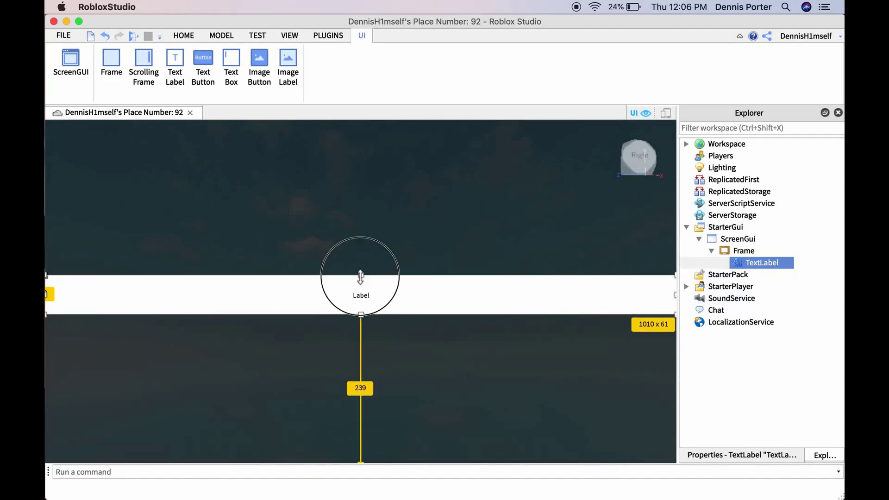
drag(360, 276, 361, 269)
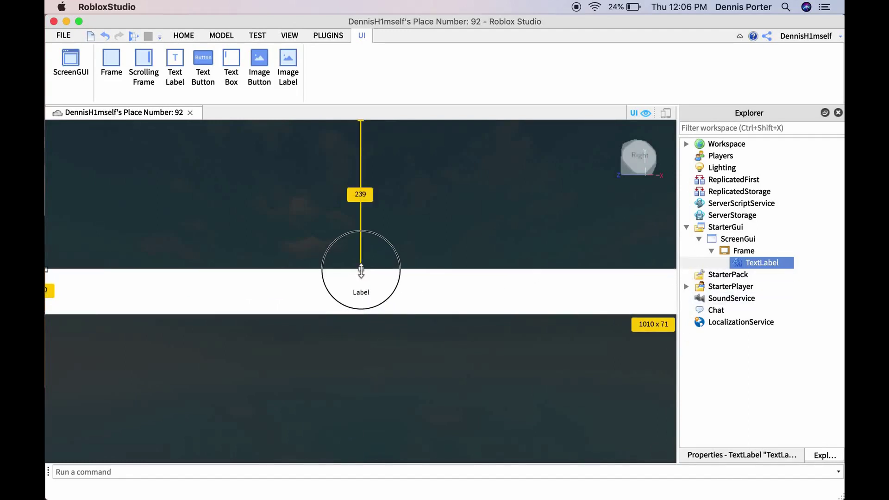
Step: Set the TextLabel's Size X Offset to 0 and X Scale to 1
click(763, 453)
scroll(778, 399, down, 3)
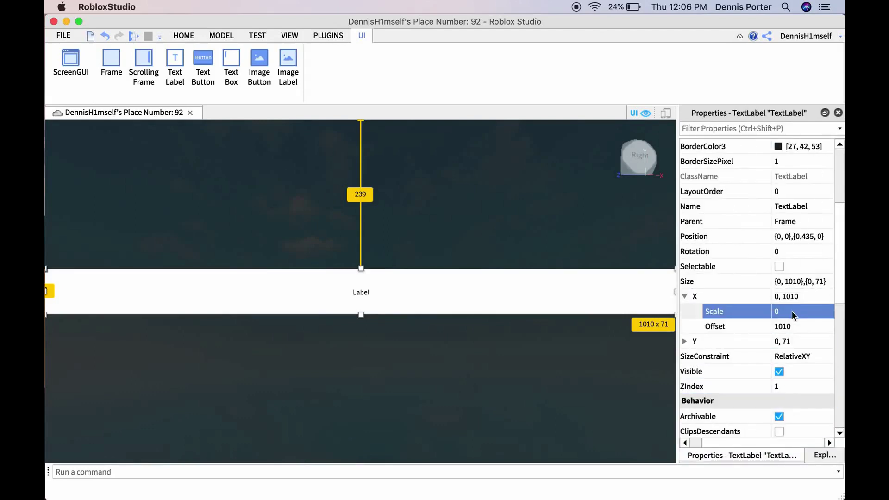
click(790, 326)
text(0)
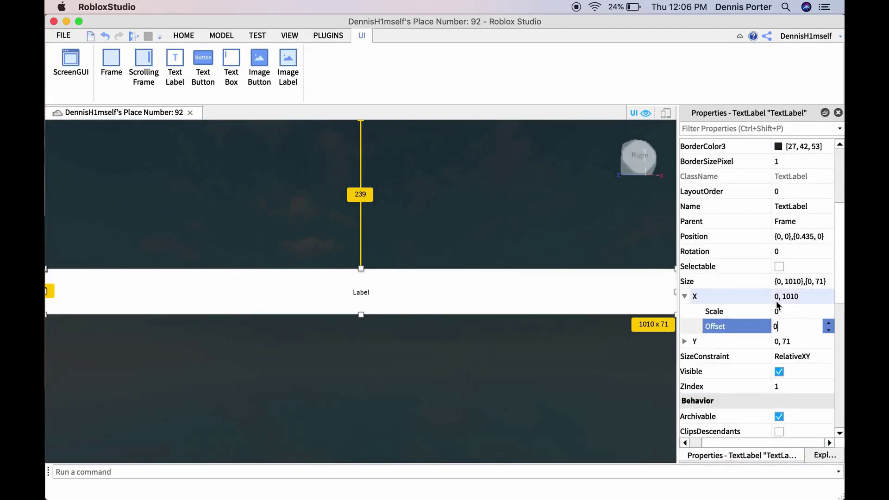
key(Return)
click(783, 311)
key(BackSpace)
text(1)
click(642, 337)
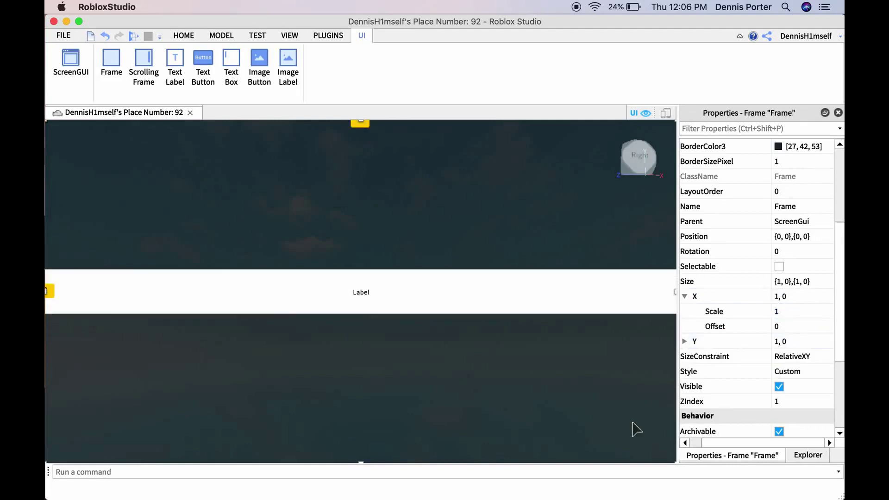
Step: Drag the TextLabel's top and bottom edges to make it about 76 pixels tall
click(804, 457)
click(742, 262)
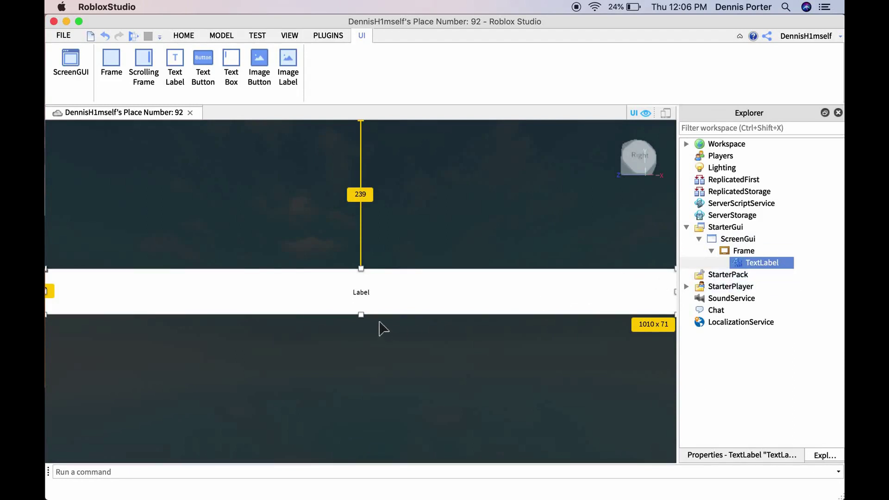
drag(361, 315, 361, 316)
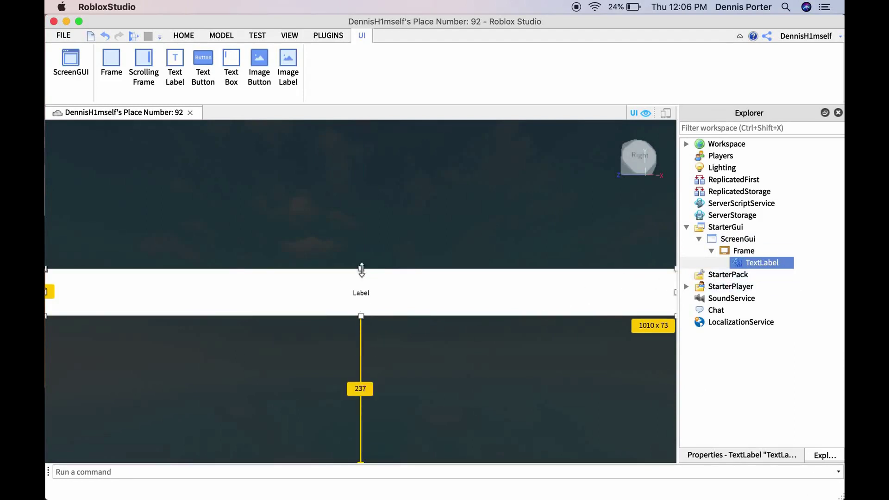
drag(362, 269, 362, 268)
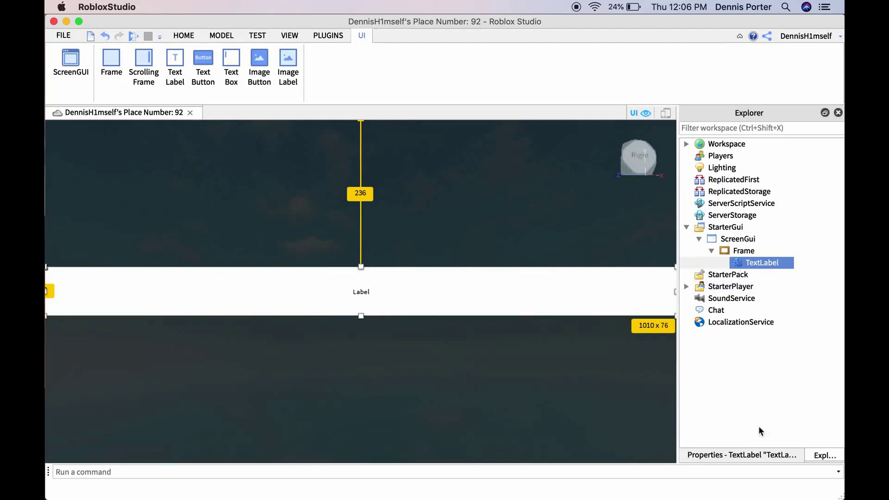
Step: Set the TextLabel's BackgroundColor3 to red
click(779, 471)
scroll(752, 218, up, 5)
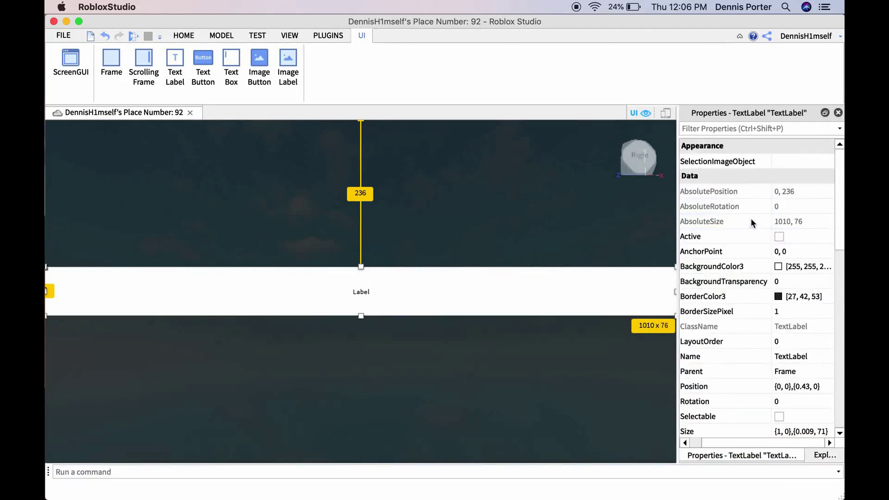
click(779, 267)
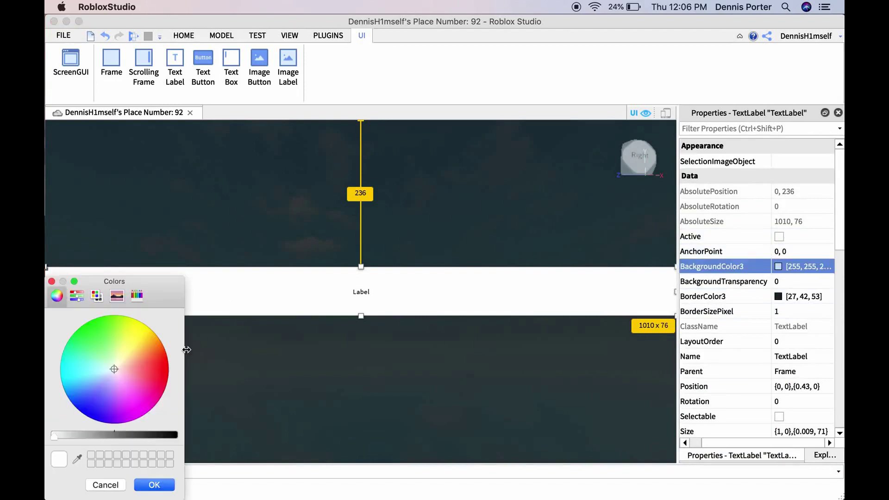
click(166, 362)
drag(163, 363, 165, 366)
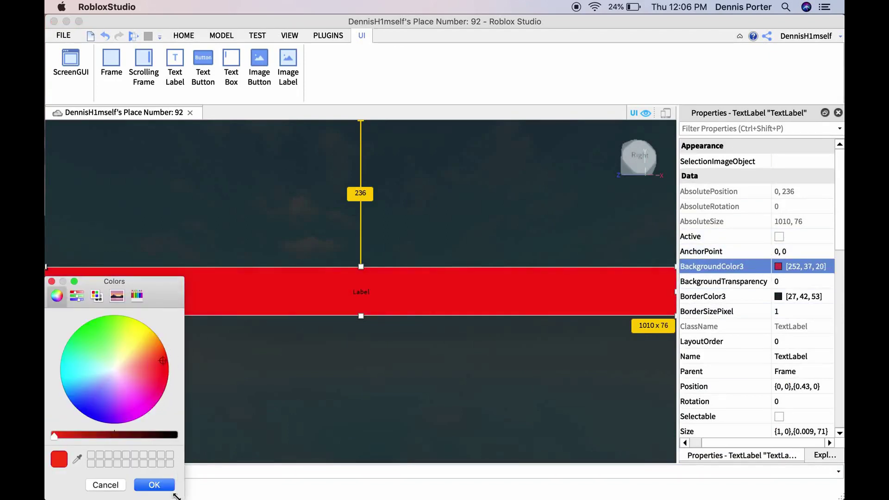
click(168, 486)
Step: Set the TextLabel's BackgroundTransparency to 0.25
click(759, 283)
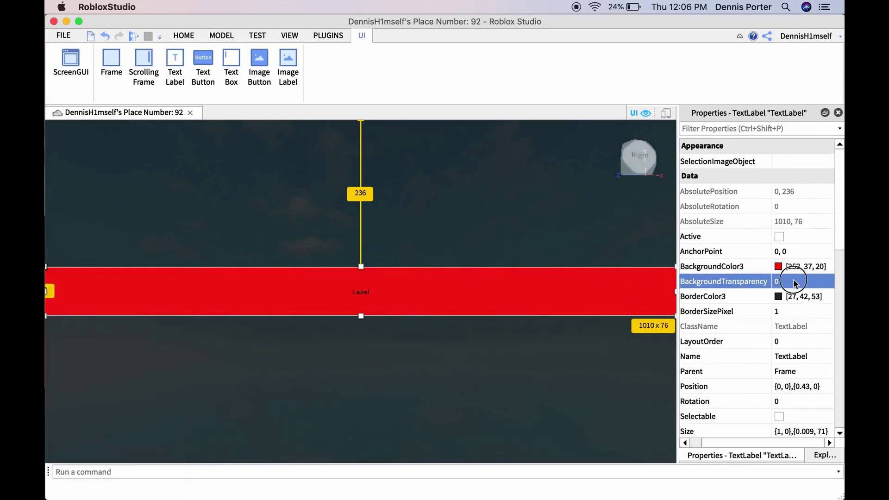
click(791, 281)
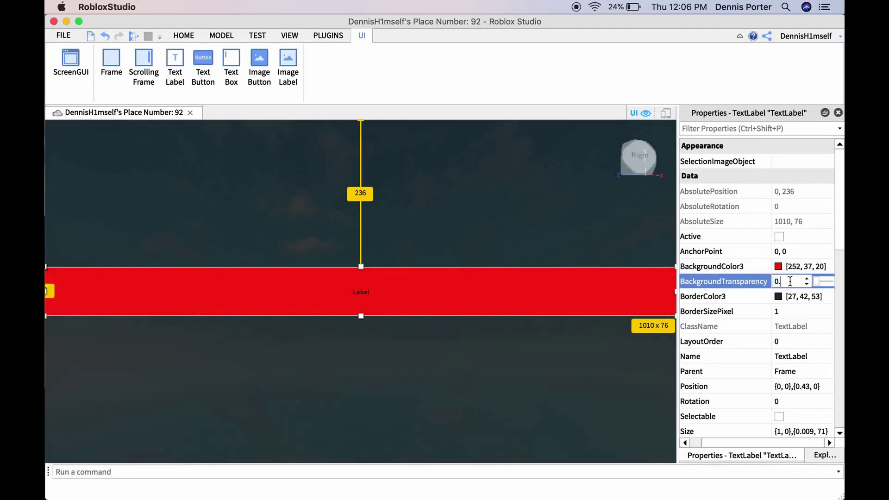
text(5)
key(BackSpace)
text(2)
key(BackSpace)
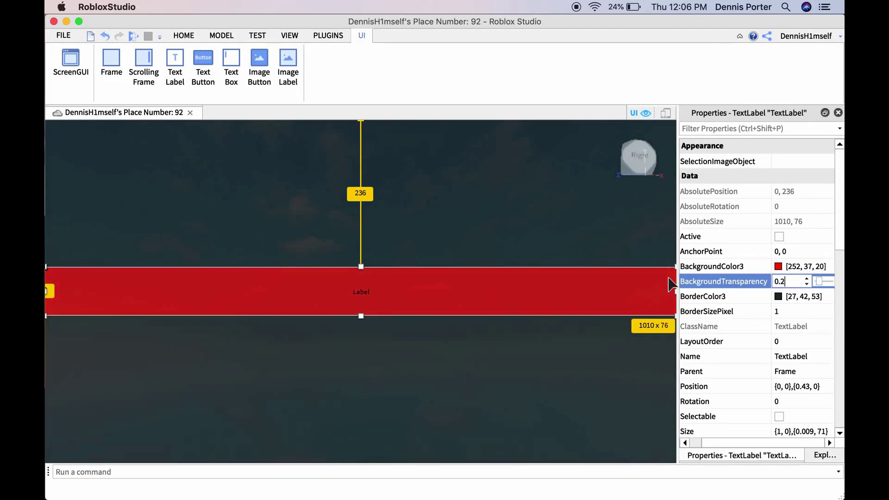
text(5)
Step: Set the TextLabel's Text to "You died."
scroll(791, 315, down, 2)
scroll(791, 315, down, 1)
scroll(791, 315, down, 2)
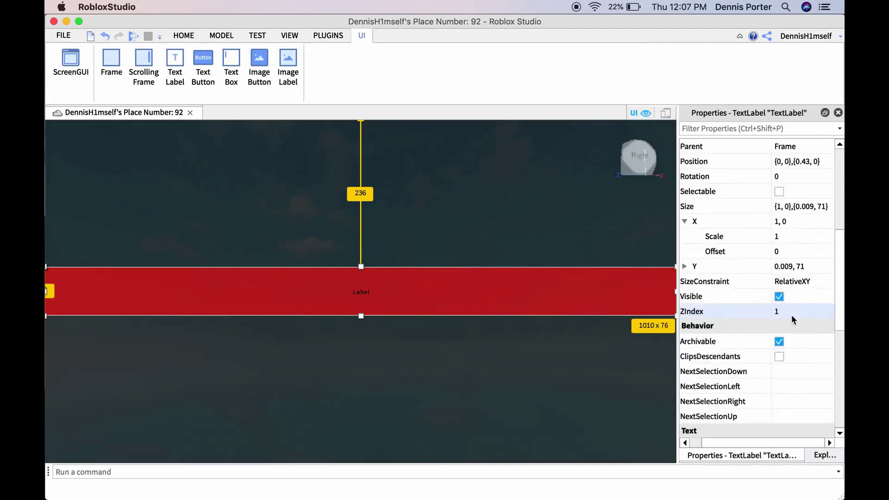
scroll(791, 315, down, 2)
scroll(791, 315, down, 1)
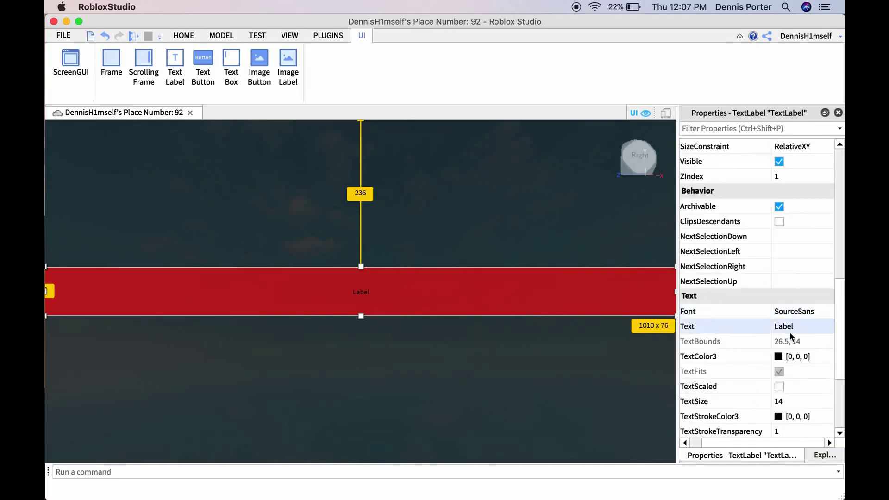
click(788, 326)
text(You died.)
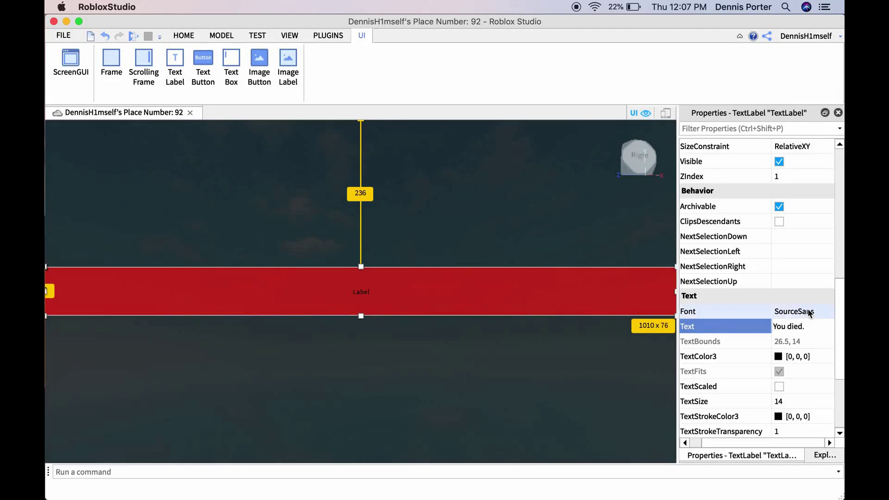
Step: Switch the label font to Antique and enable TextScaled
click(811, 311)
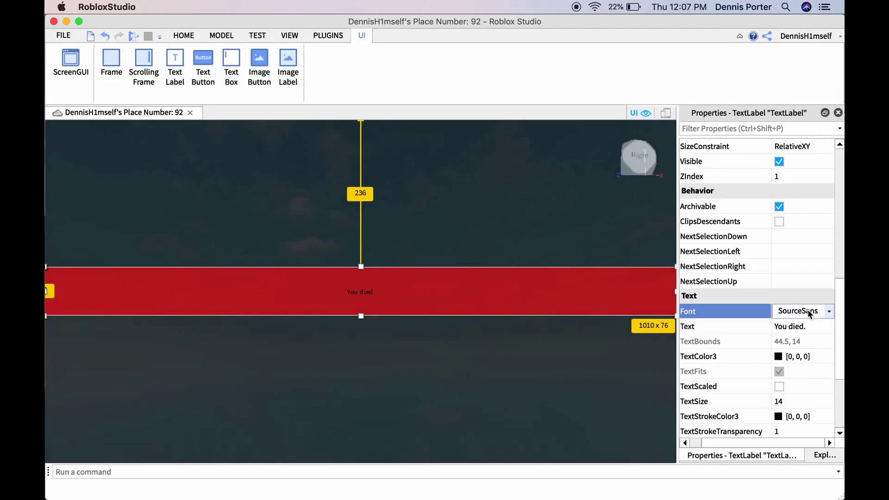
click(803, 324)
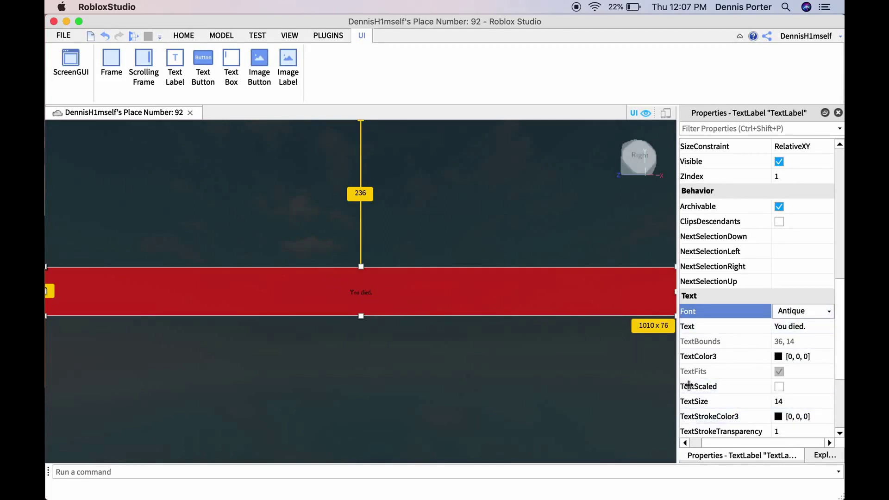
click(779, 387)
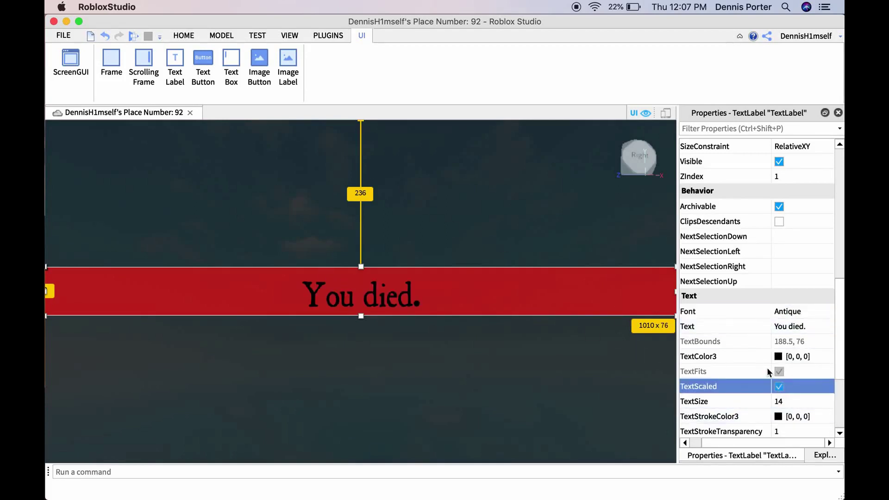
scroll(767, 368, down, 4)
scroll(767, 368, down, 2)
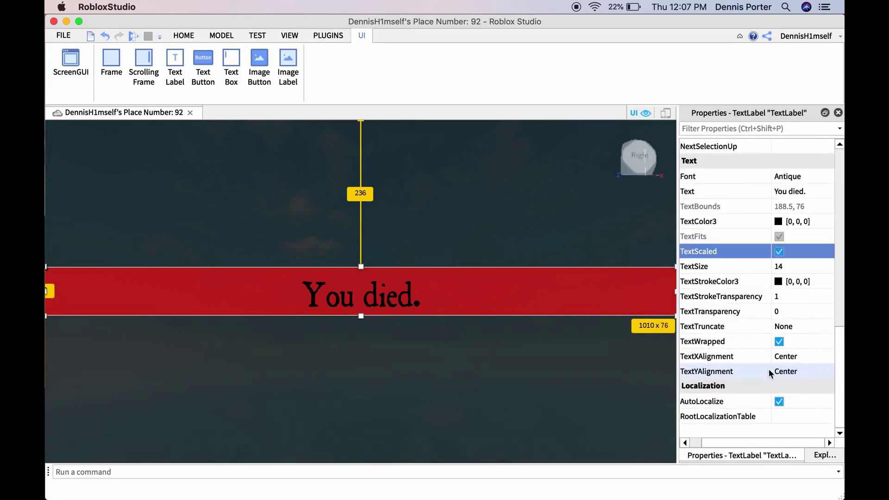
Step: Select the Frame and untick its Visible property
click(834, 455)
click(769, 251)
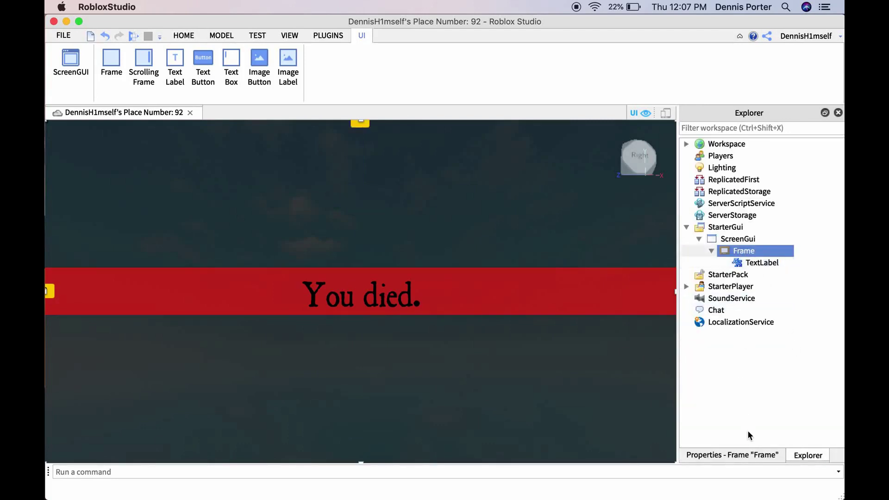
click(757, 455)
click(780, 252)
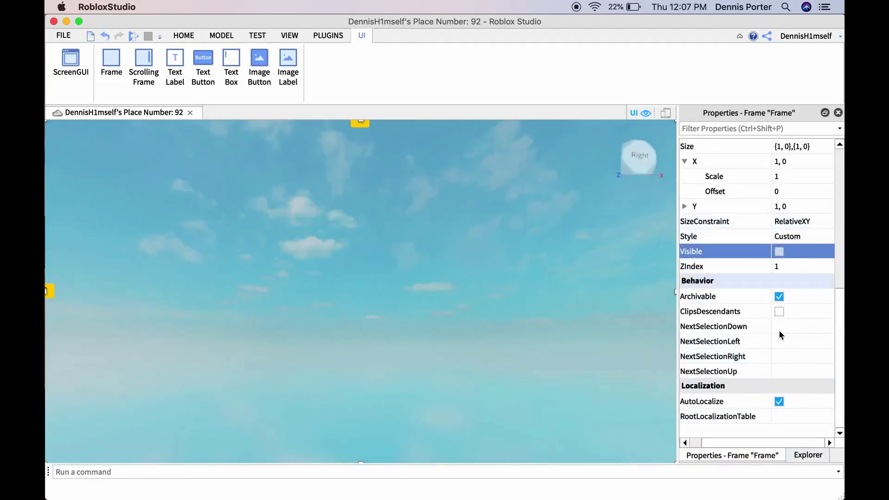
scroll(764, 302, up, 5)
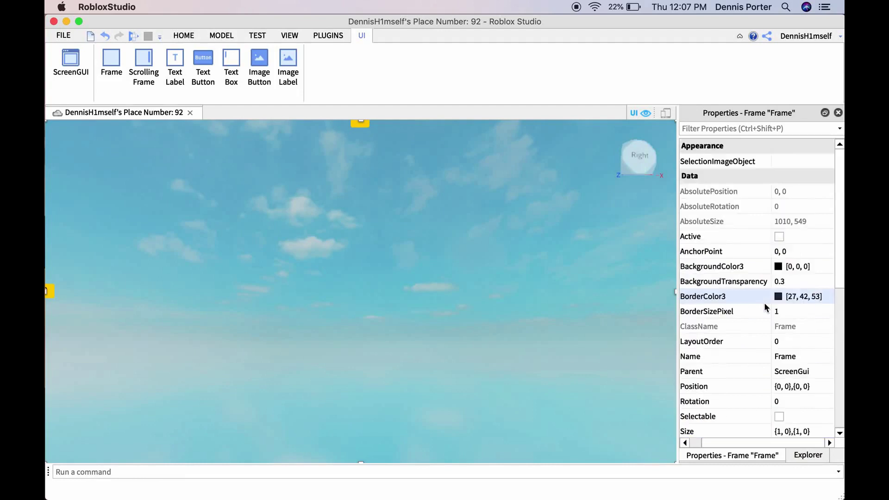
click(809, 461)
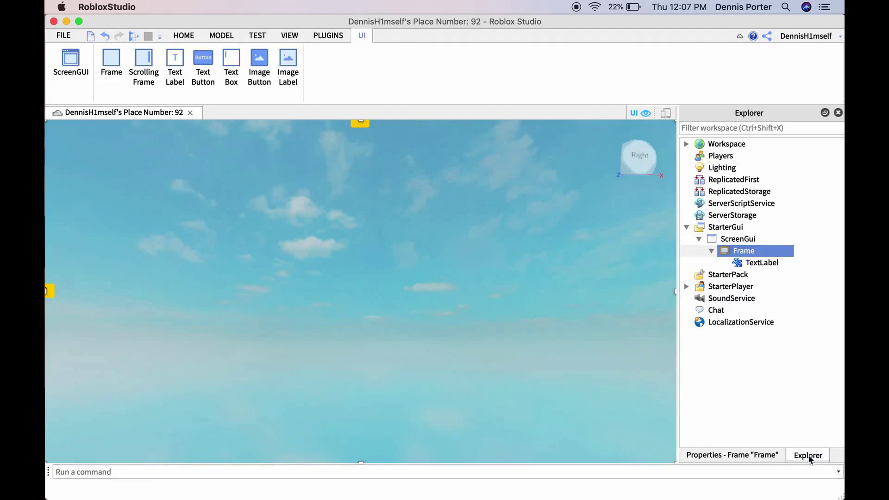
Step: Insert a LocalScript under the ScreenGui
click(763, 240)
text(Lo)
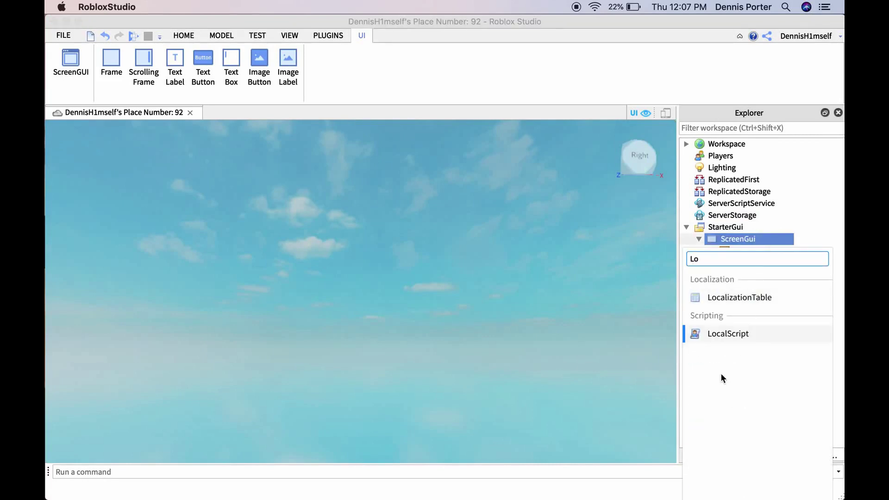
click(730, 335)
Step: Replace the default print line with game.Players.LocalPlayer.Character:WaitForChild('Humanoid')
drag(189, 127, 95, 123)
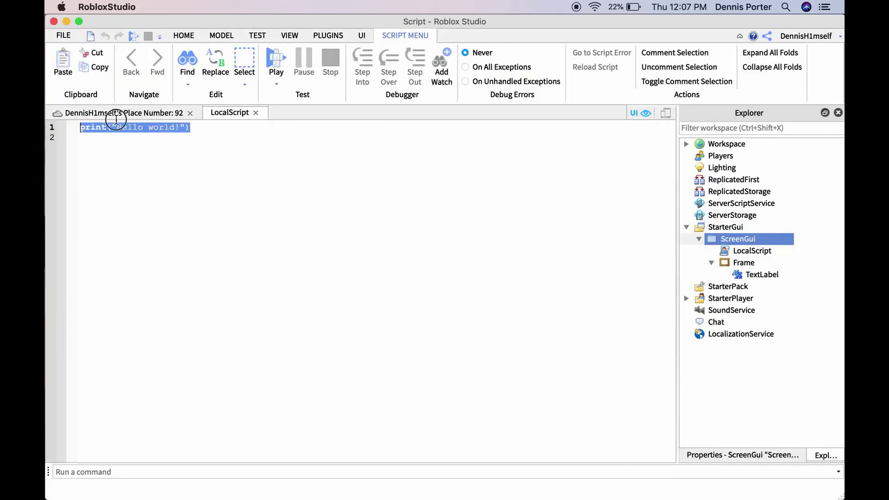
text(game)
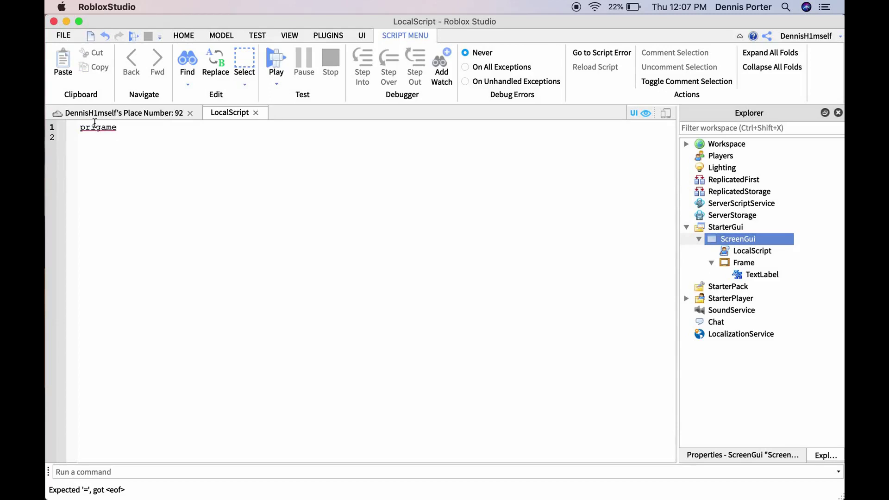
key(BackSpace)
key(BackSpace)
key(BackSpace)
key(BackSpace)
key(BackSpace)
key(BackSpace)
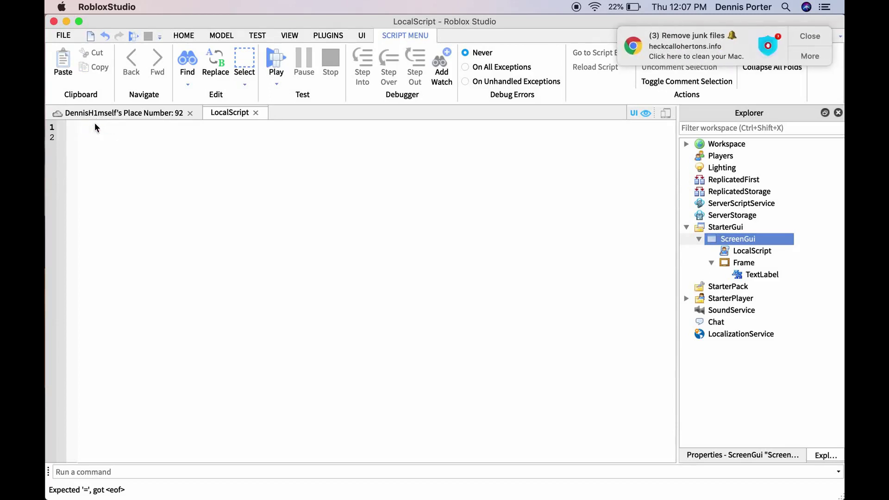
text(game)
click(816, 36)
text(.)
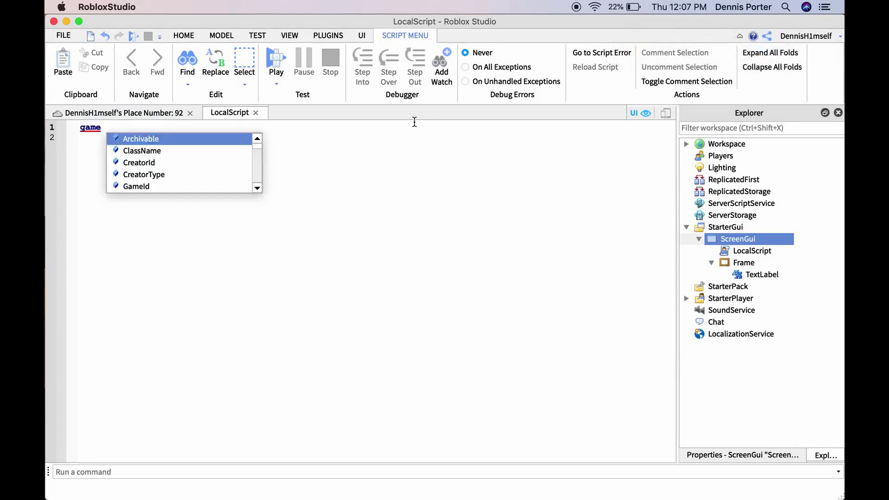
text(Pla)
key(Return)
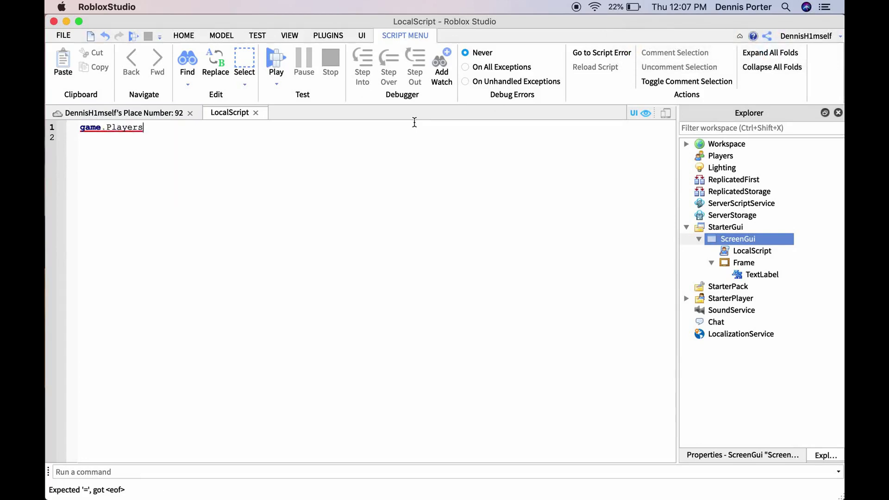
text(.LocalPlayer)
key(Return)
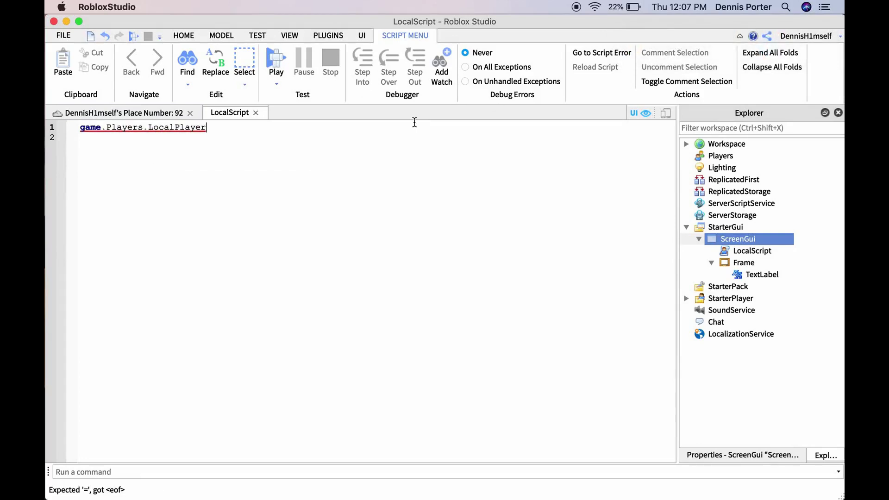
text(.Character)
text(:)
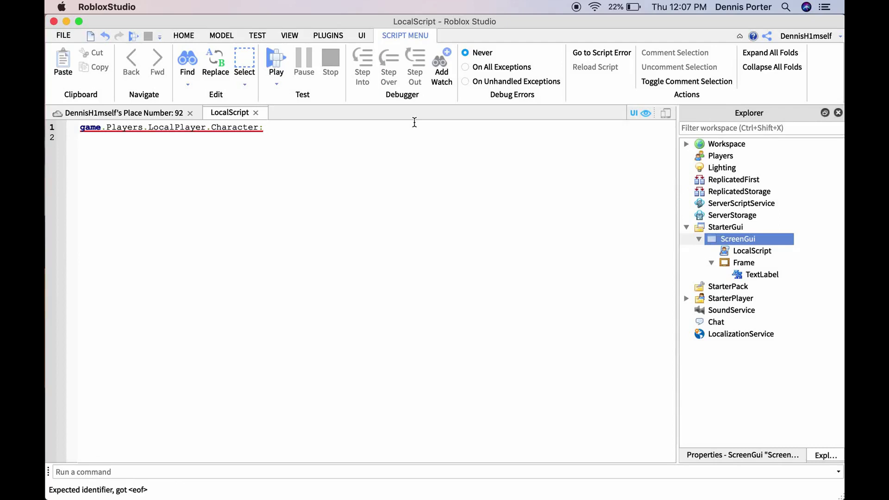
text(WaitForC)
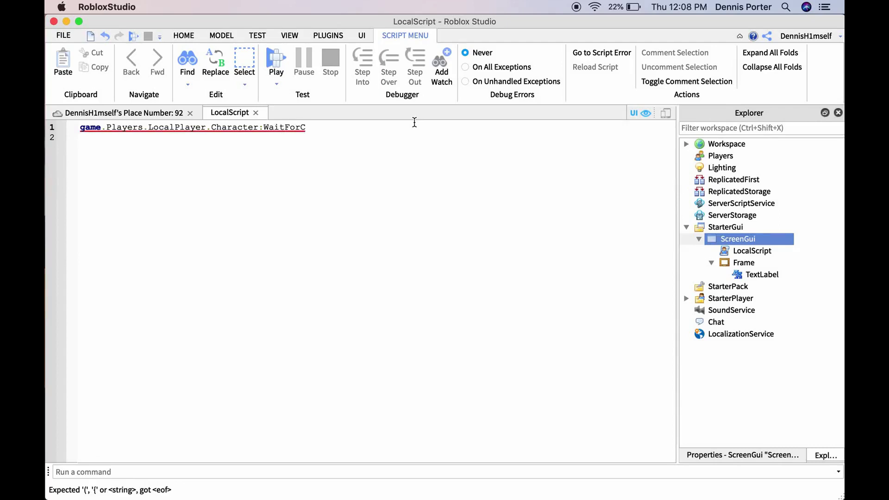
text(hild()
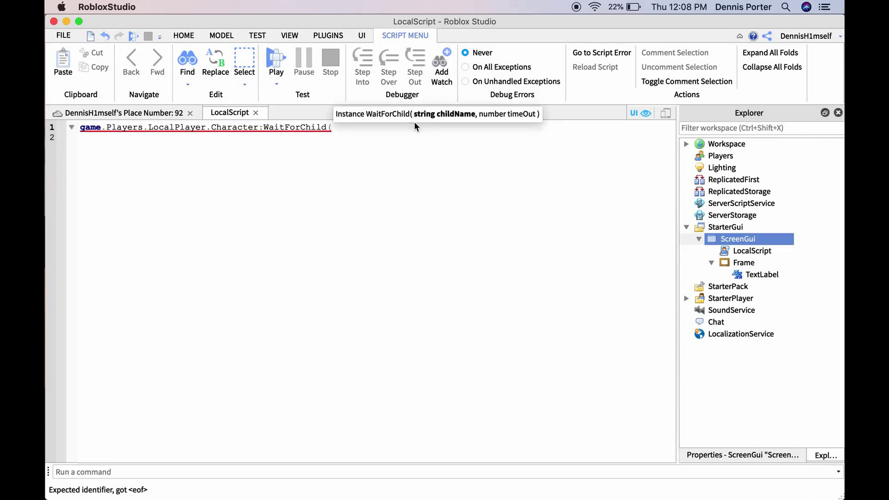
text(')
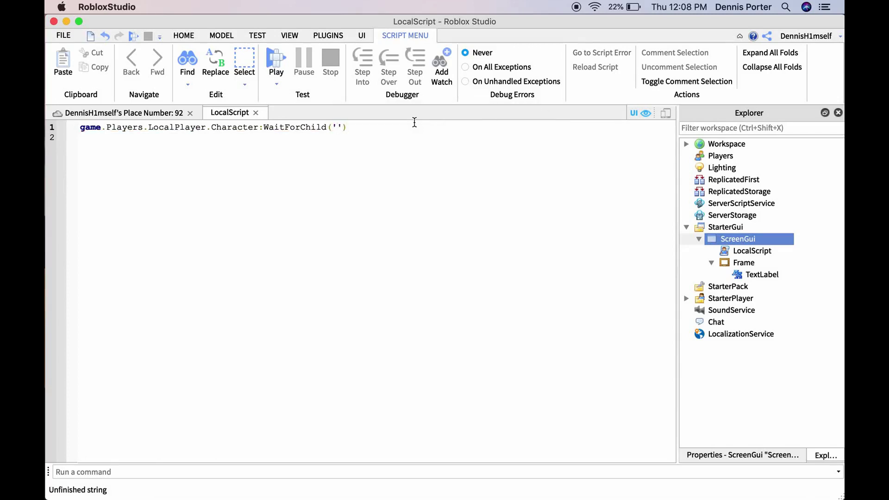
text(Human)
text(oid)
Step: Fix the closing quote after 'Humanoid' on line 1
click(411, 128)
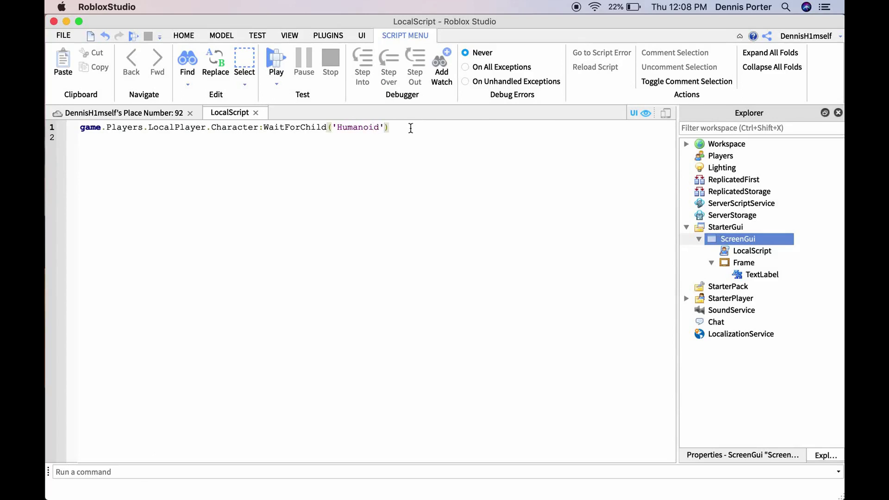
key(BackSpace)
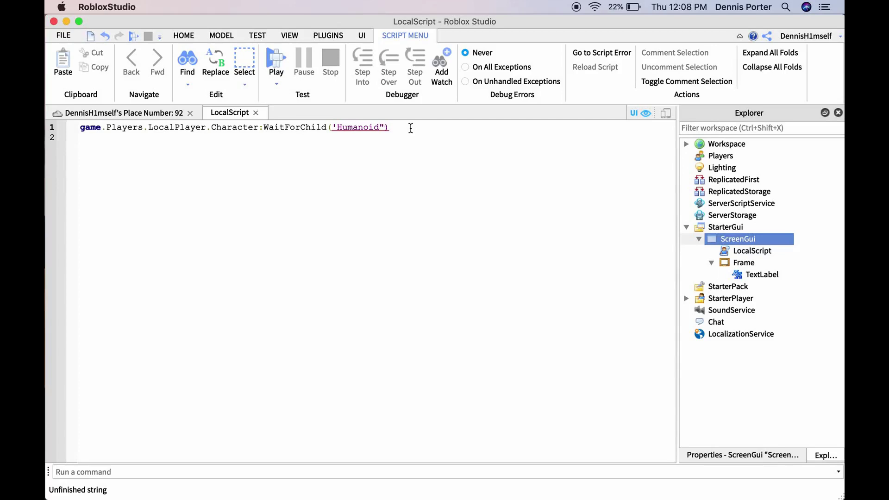
text(')
Step: Connect a Died event function that begins setting script.Parent.Frame.Visible to true
click(410, 125)
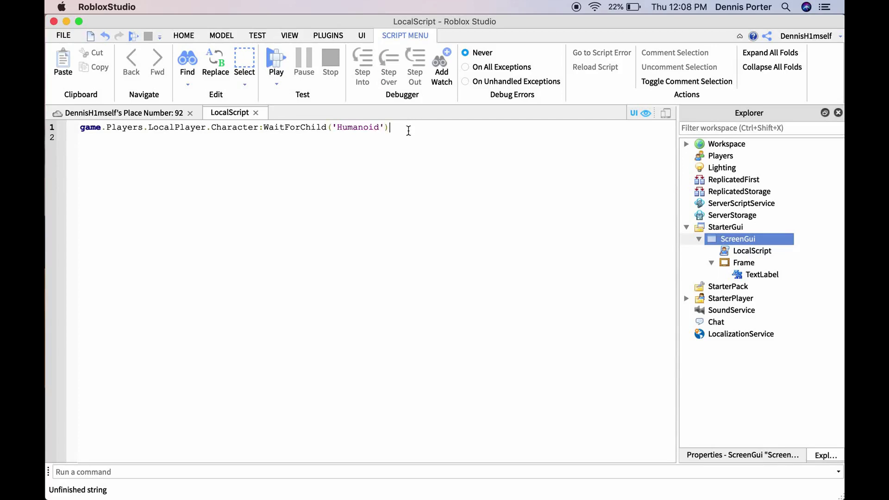
text(Died:)
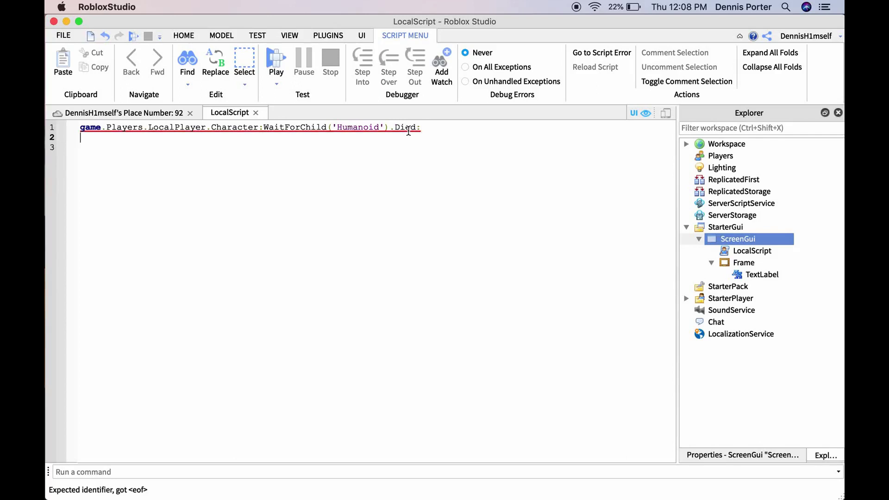
key(BackSpace)
text(Con)
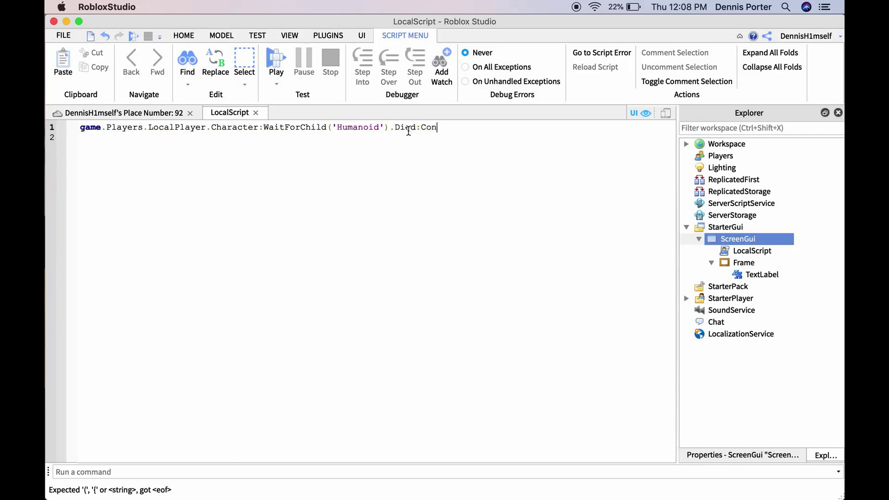
text(ne)
key(BackSpace)
text(ct()
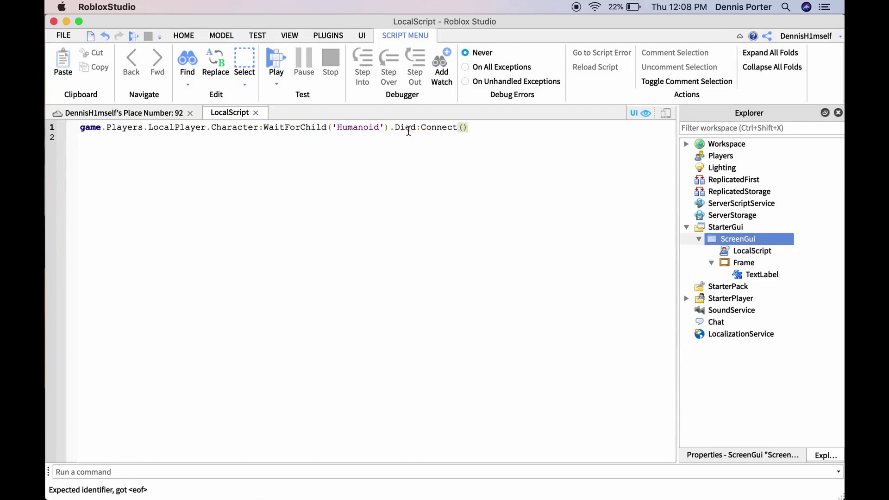
text(fu)
key(Tab)
text(()
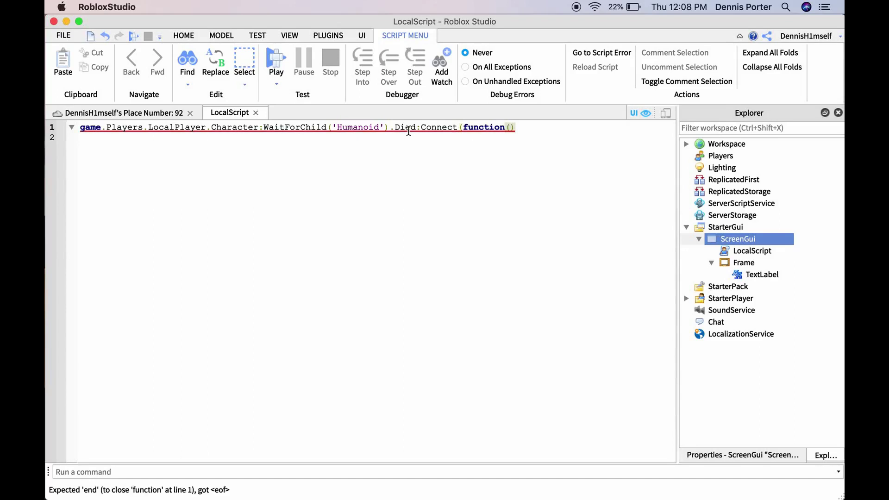
key(Return)
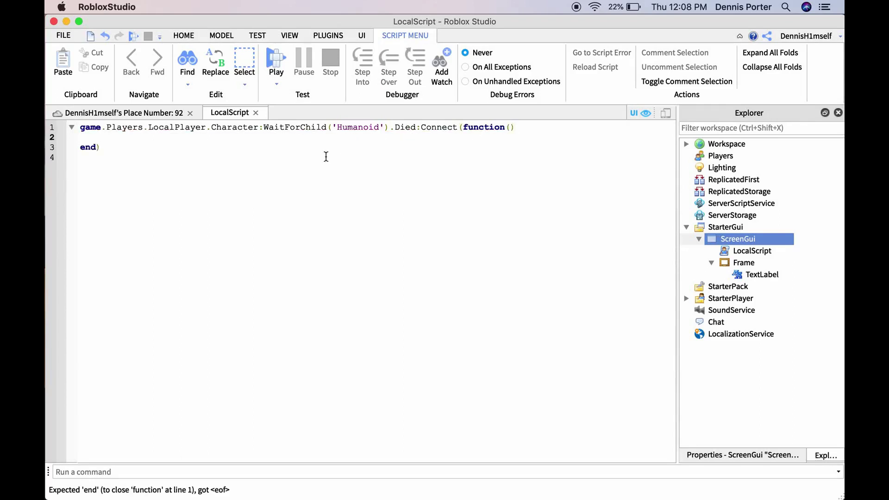
text(s)
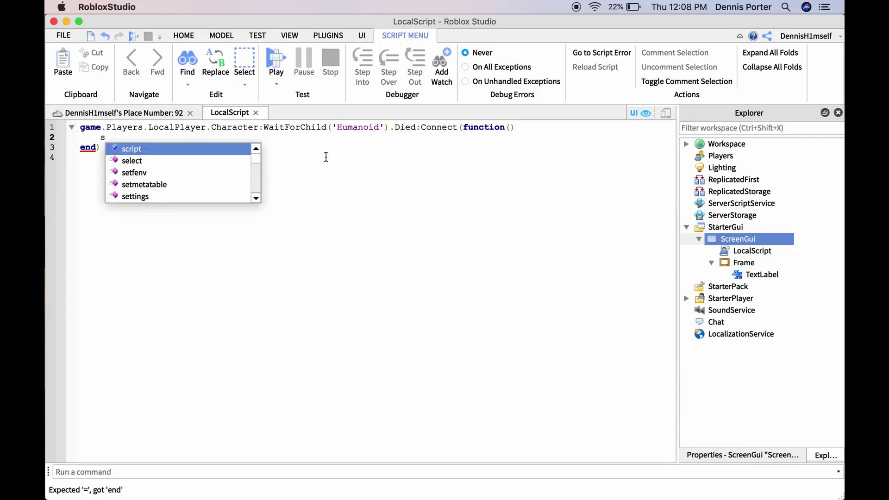
text(cript.Parent)
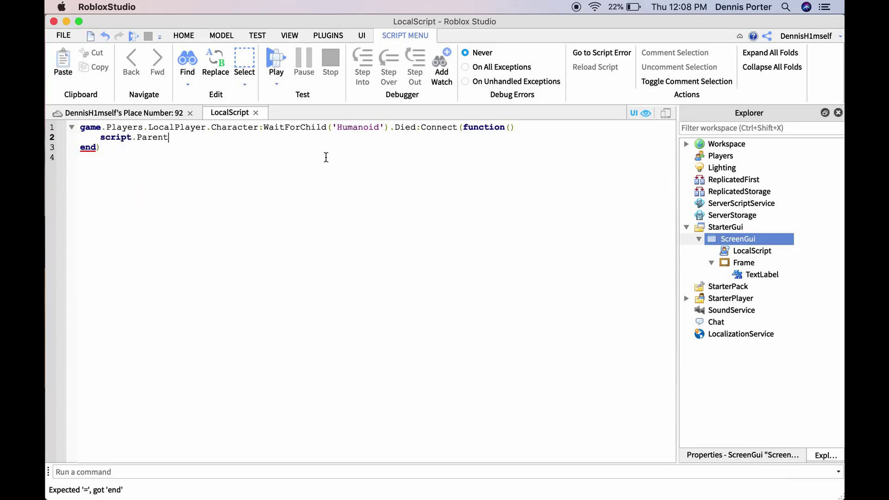
text(.Frame)
text(.V)
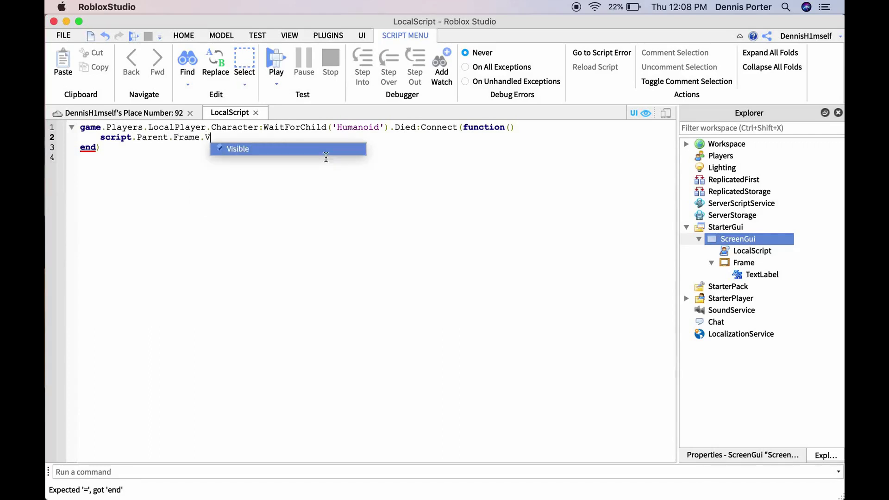
key(Tab)
Step: Set the Frame's Visible to true in the Died handler
text(= tru)
key(Tab)
key(Return)
text(tru)
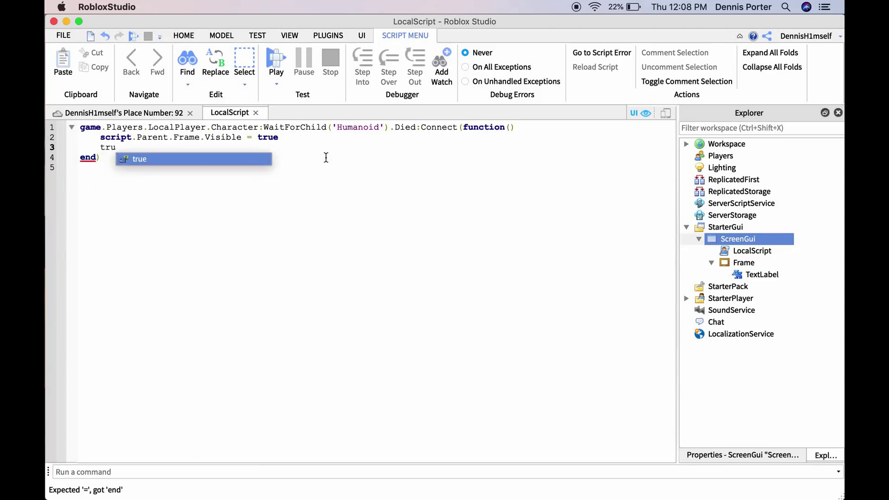
key(BackSpace)
key(BackSpace)
key(BackSpace)
Step: Add a wait(5) line after showing the Frame
text(wa)
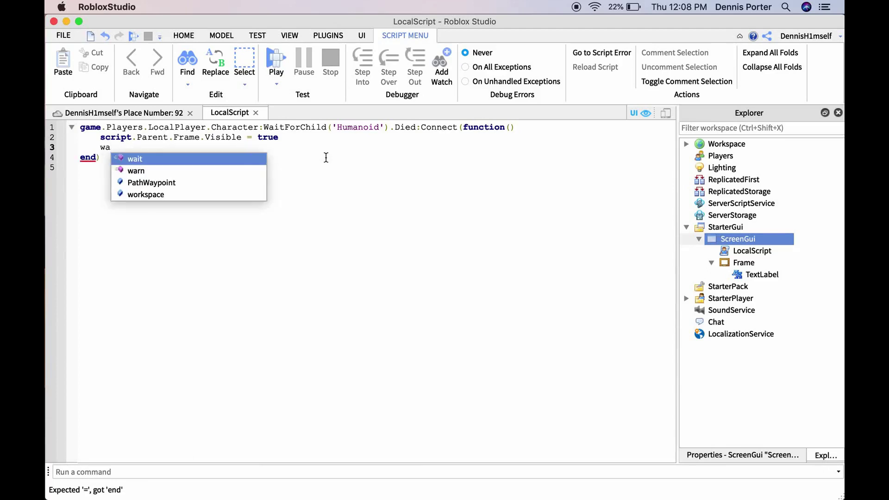
key(Tab)
text((5))
key(Return)
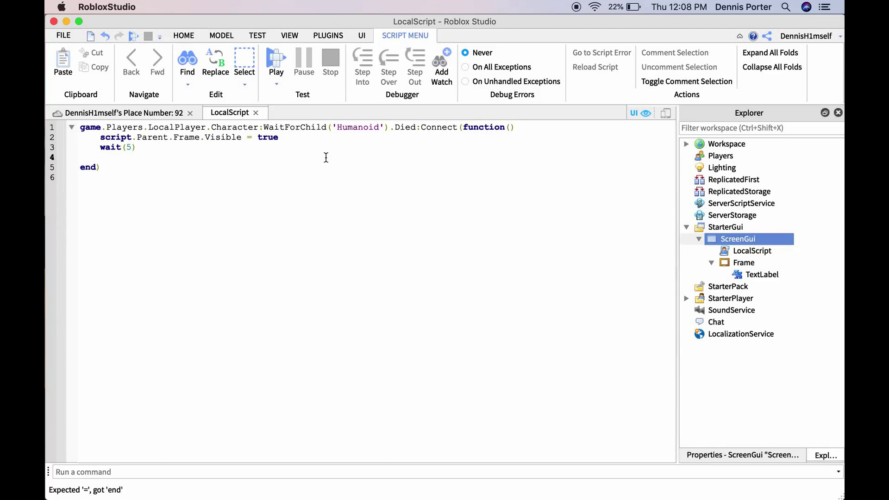
Step: Add game:GetService('TeleportService'):Teleport() with the cursor inside its parentheses
text(ga)
key(Tab)
text(:)
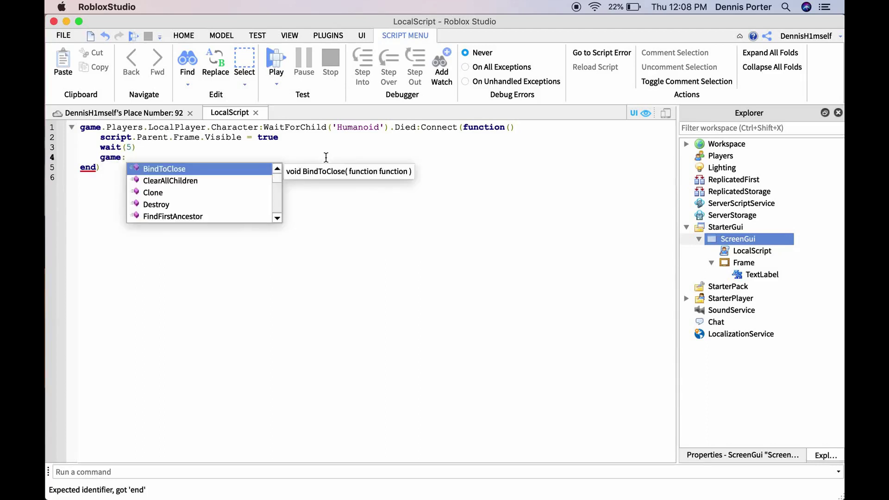
text(GetS)
key(Tab)
text(()
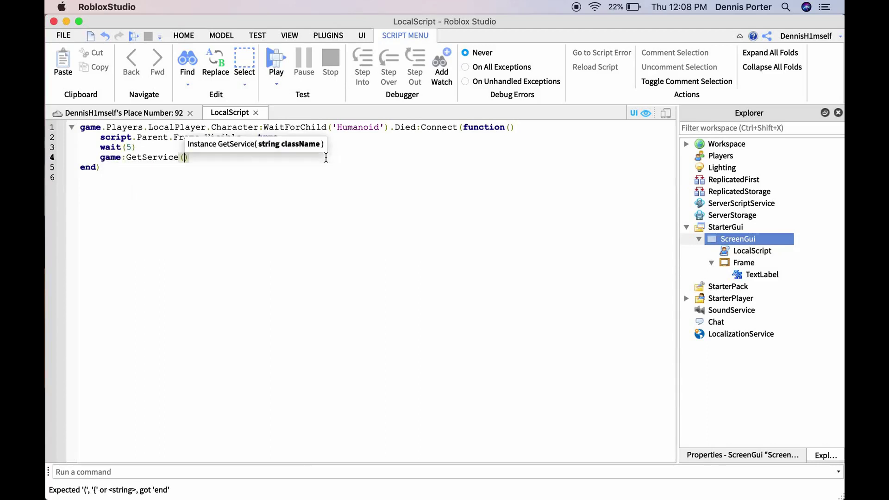
text(')
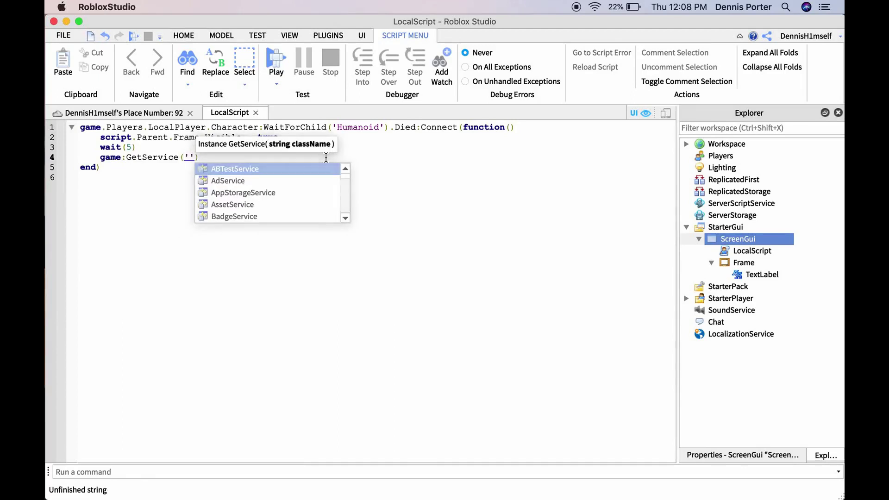
text(t)
key(BackSpace)
text(Te)
key(Tab)
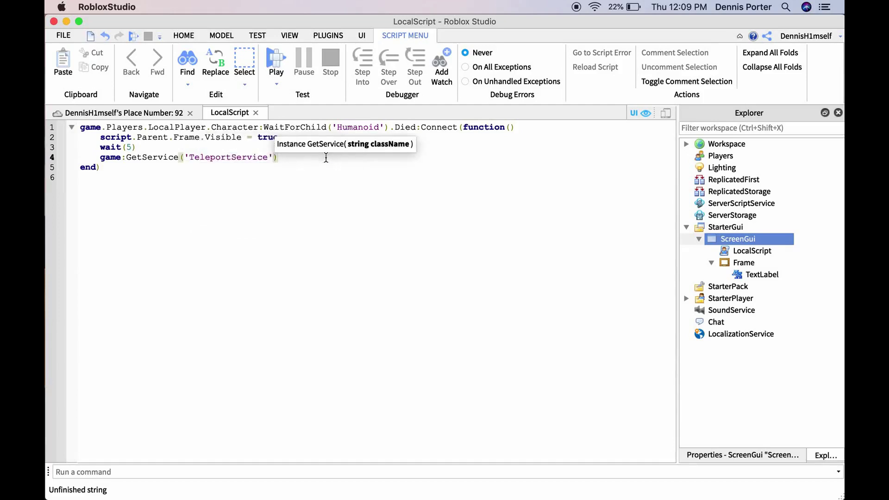
key(Right)
key(Right)
text(:T)
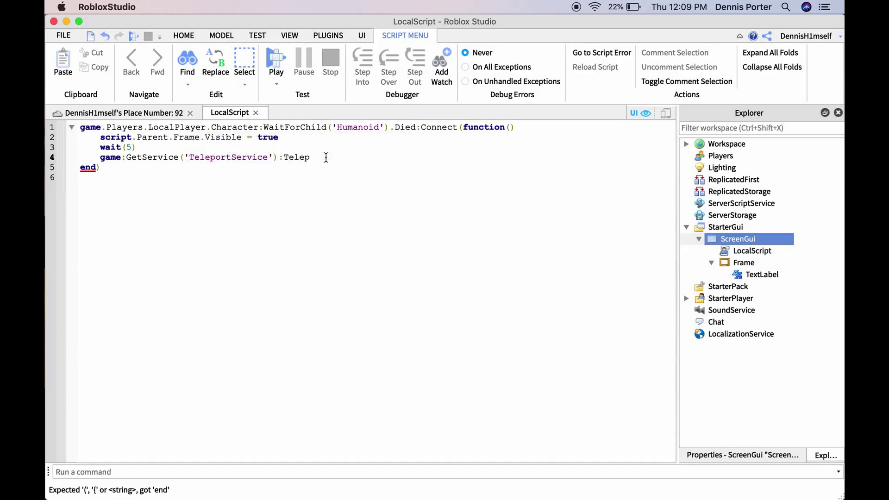
text(()
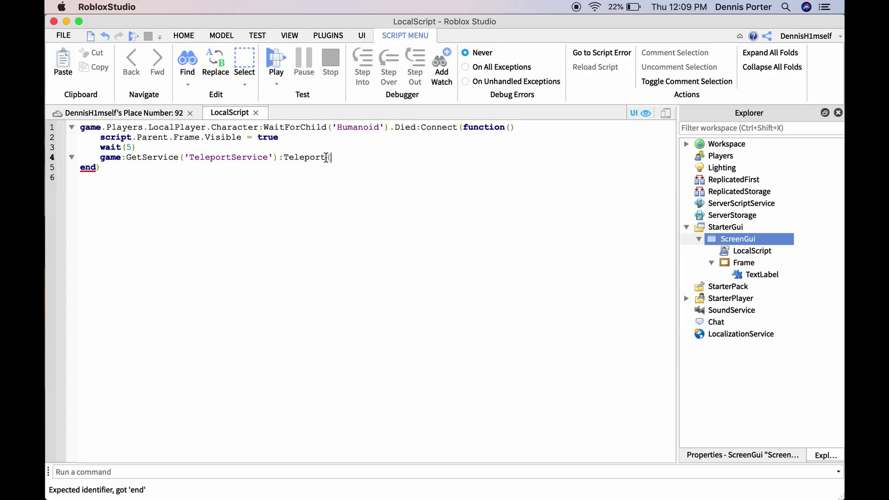
text())
click(332, 158)
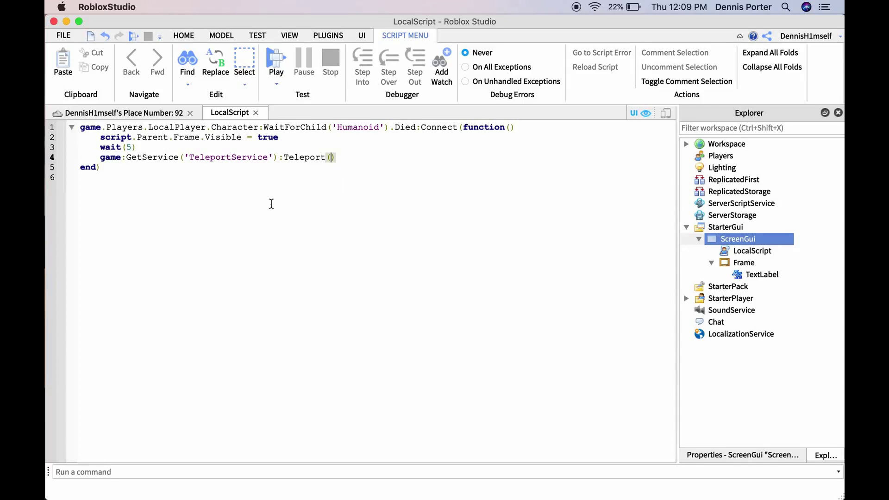
Step: Search Roblox for 'I can't see the botton' and select game ID 527443962 in its address
mouse_move(124, 469)
click(122, 482)
click(248, 119)
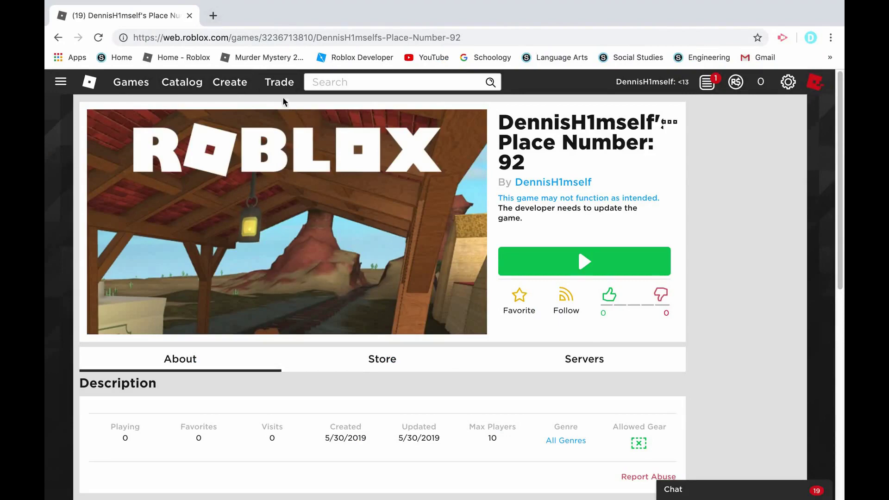
click(324, 84)
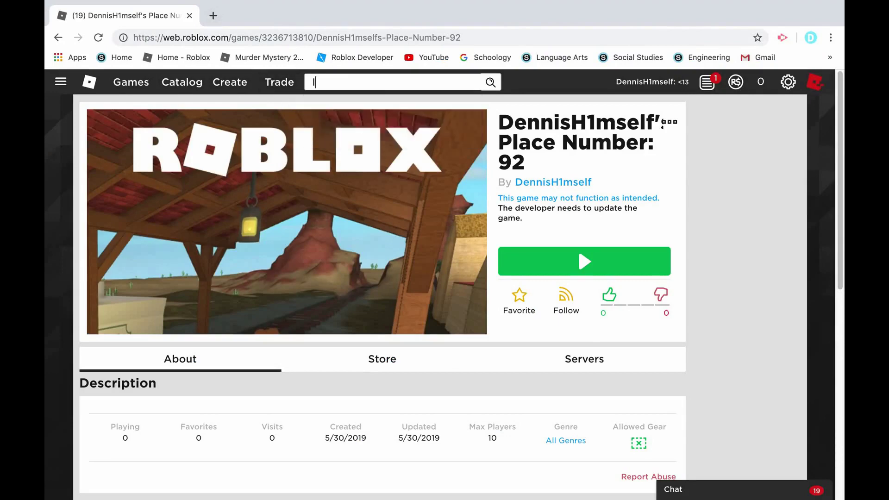
text(I can't )
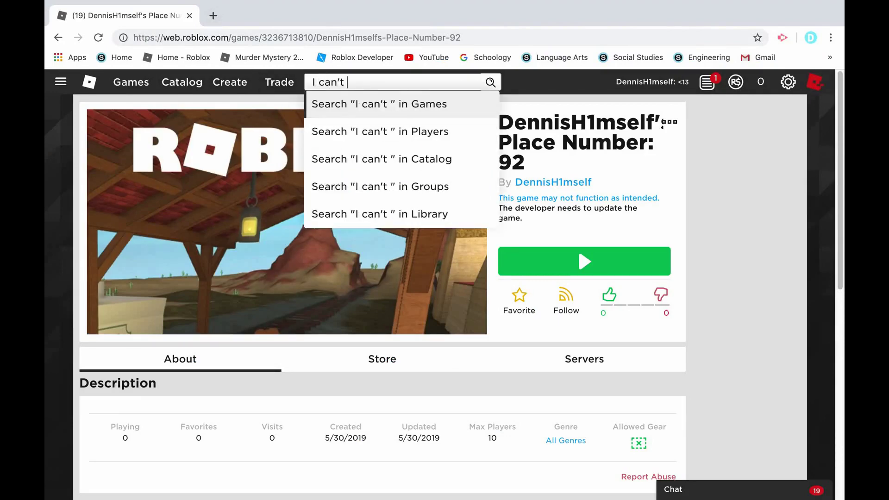
text(see the )
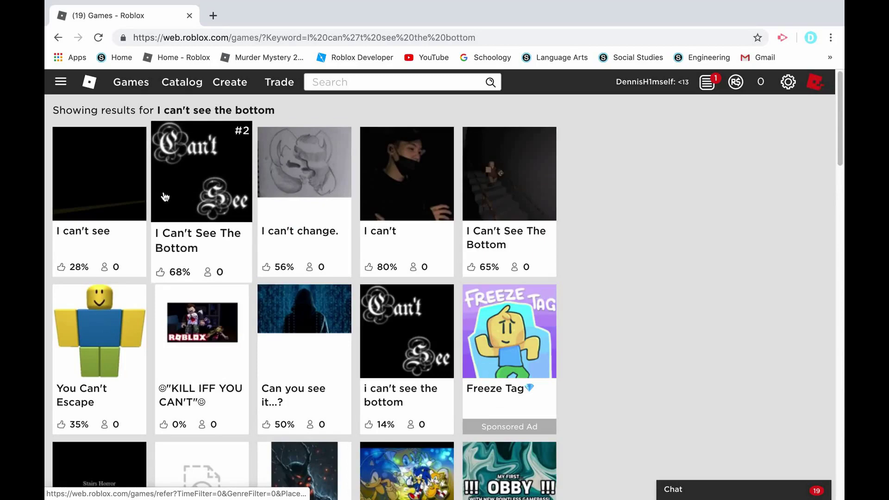
scroll(243, 258, down, 1)
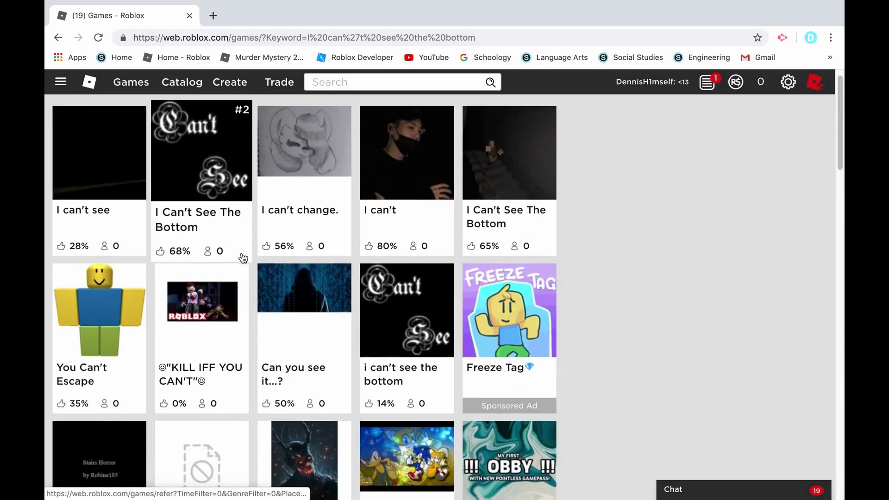
click(230, 181)
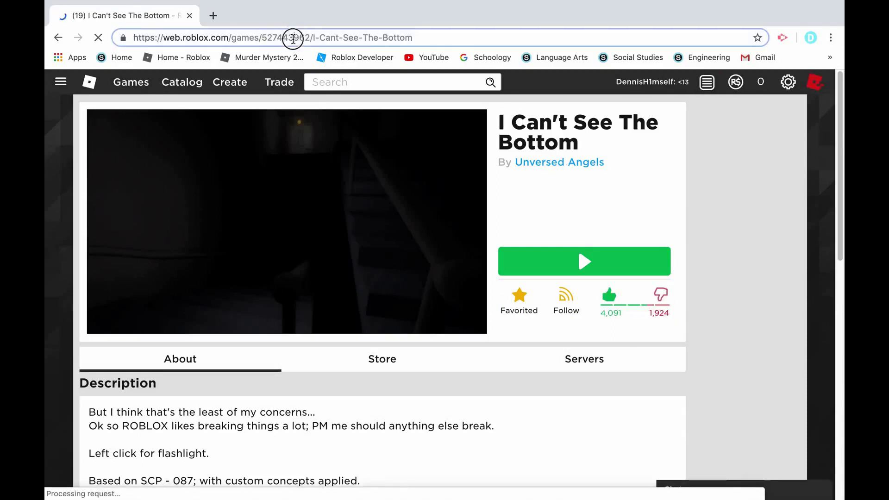
double_click(293, 38)
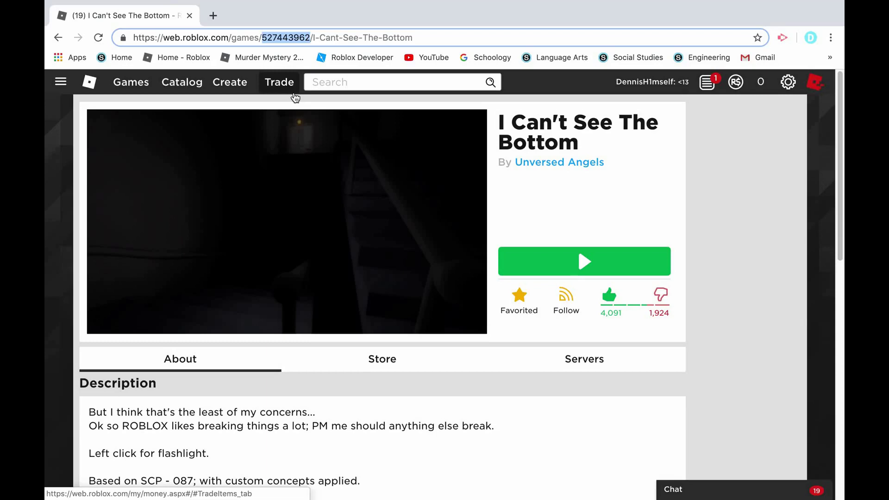
mouse_move(445, 497)
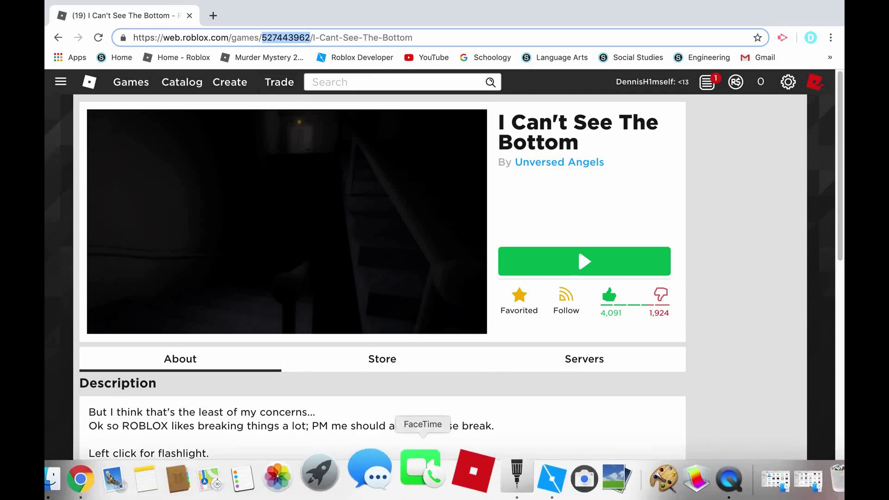
Step: Pass 527443962 and game.Players.LocalPlayer as the Teleport arguments
click(506, 482)
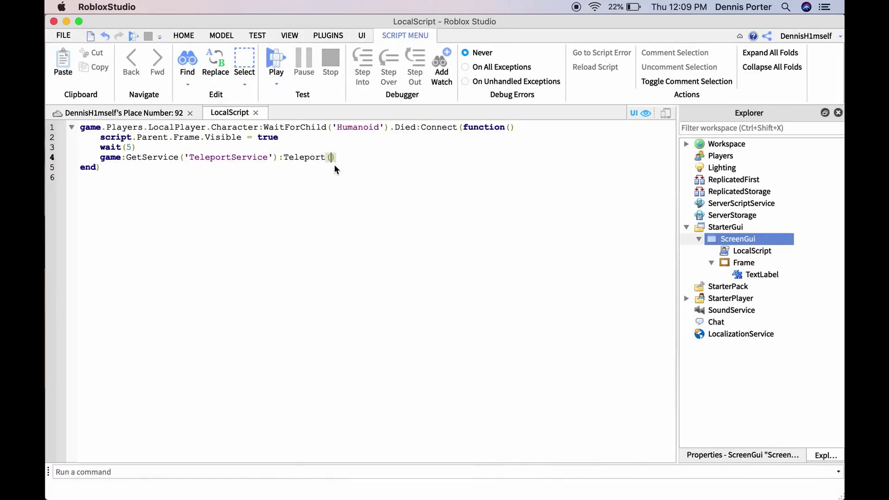
text(527443962)
text(, )
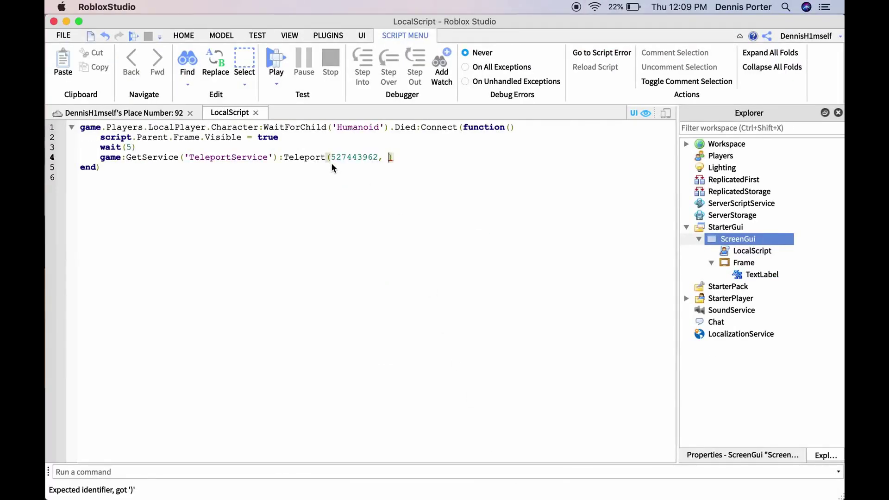
text(game.Pla)
key(Tab)
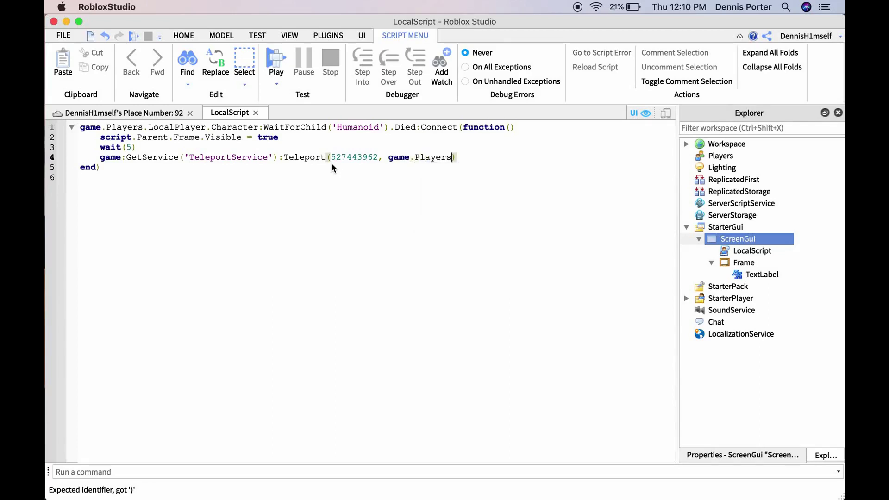
text(.Lo)
key(Tab)
Step: Publish the place to Roblox from the FILE menu
click(106, 114)
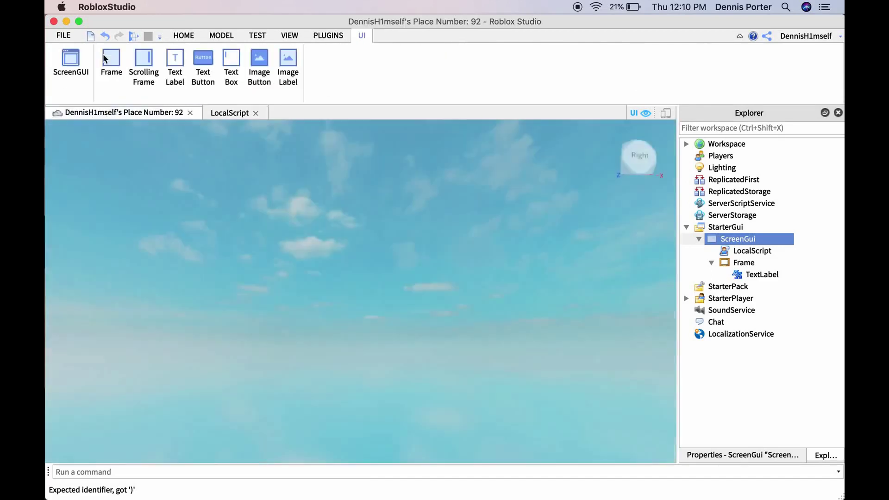
click(64, 36)
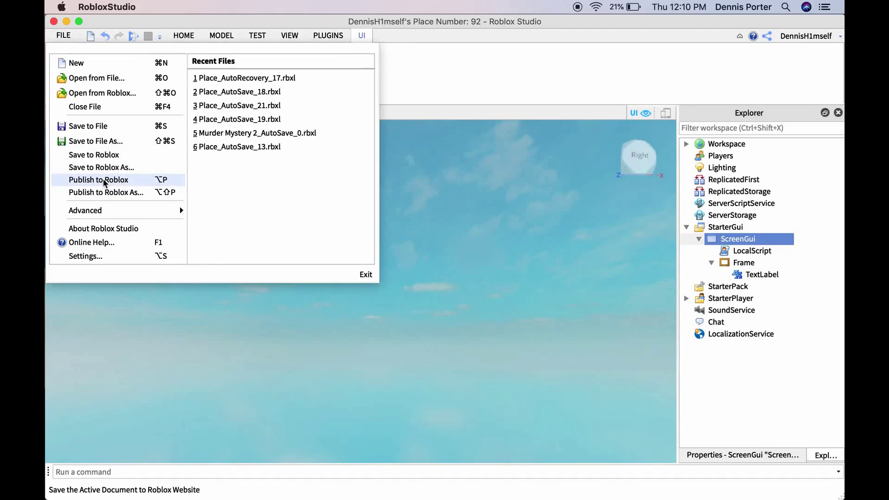
click(103, 181)
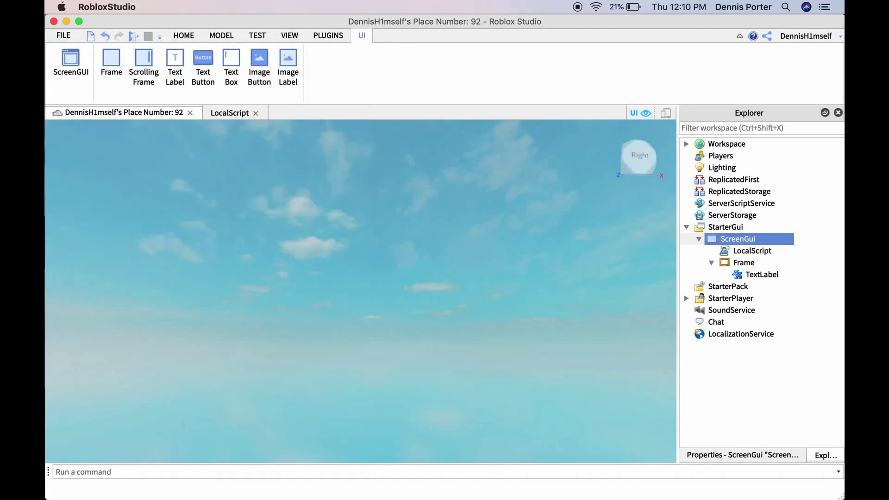
Step: Open Place Number: 92 from My Creations on the Roblox website and play it
mouse_move(444, 499)
click(121, 471)
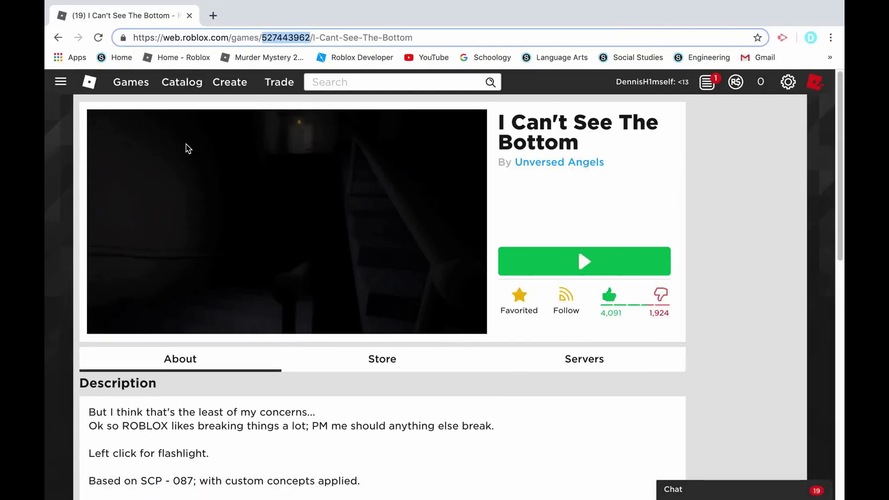
click(228, 87)
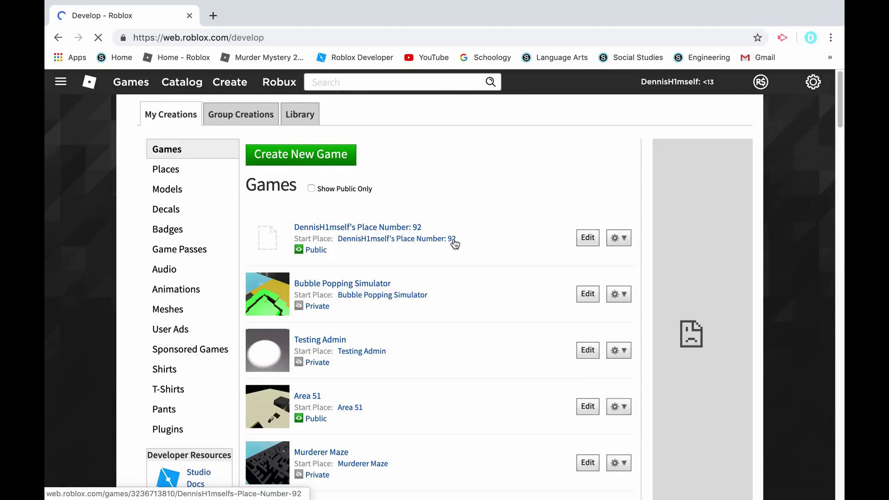
click(437, 239)
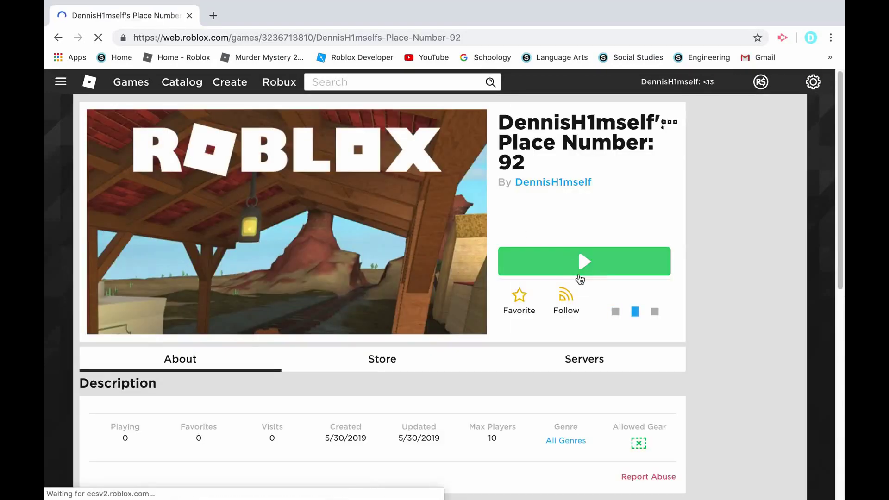
click(578, 276)
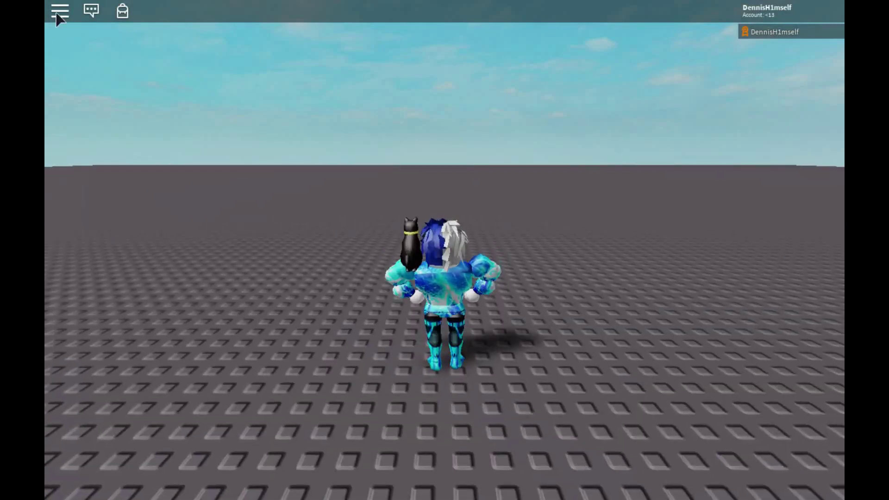
Step: Reset the character from the in-game menu and view the 'You died.' screen
click(60, 11)
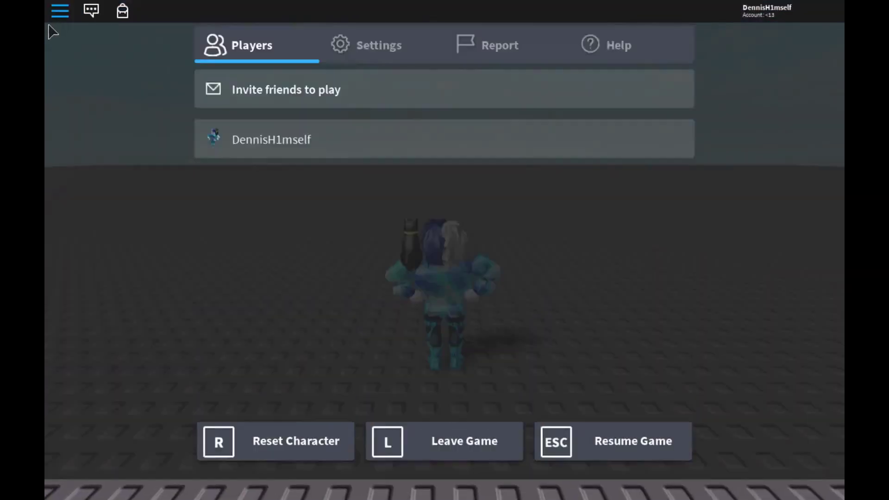
key(r)
key(Return)
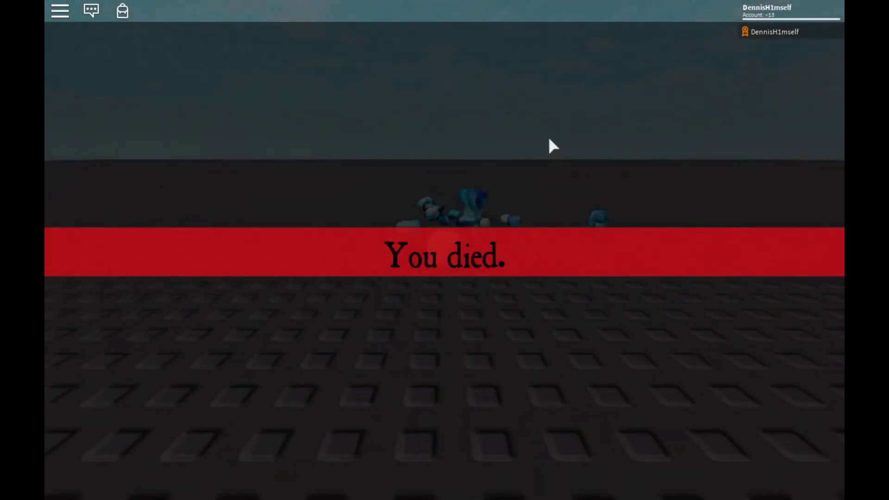
right_drag(556, 138, 556, 138)
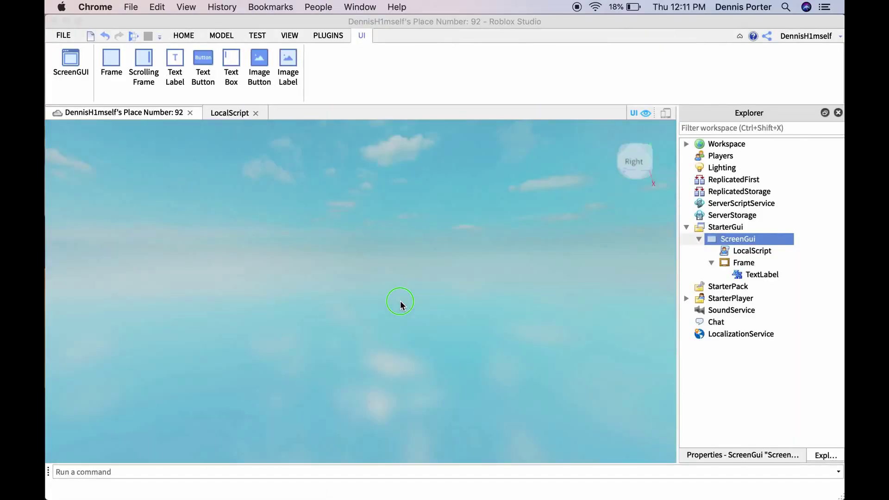
click(400, 301)
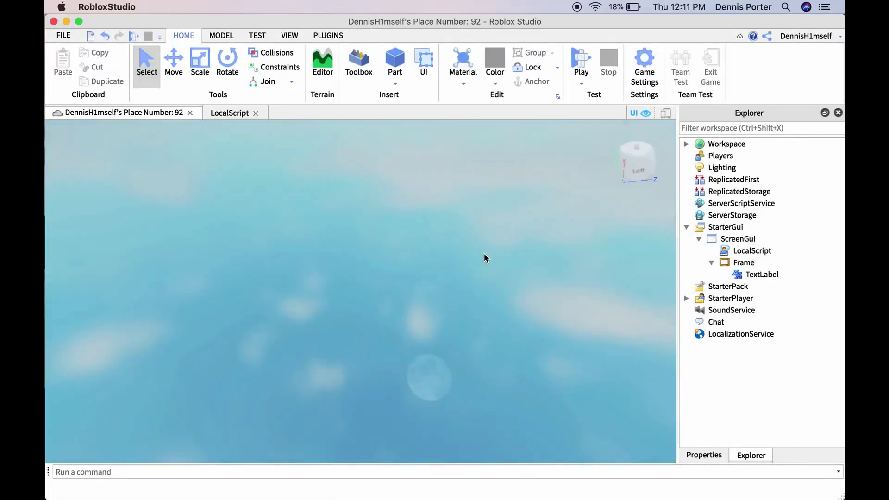
mouse_move(485, 258)
right_down()
mouse_move(525, 244)
mouse_move(717, 277)
right_up()
click(741, 263)
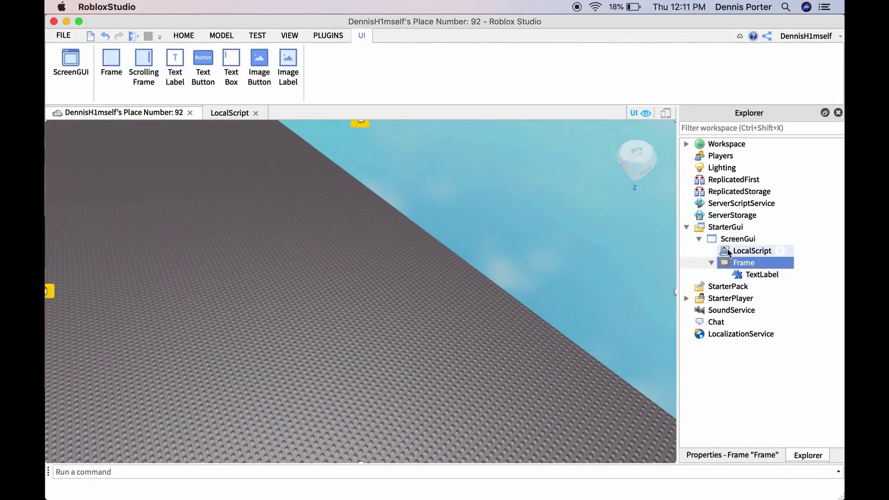
right_drag(506, 287, 518, 179)
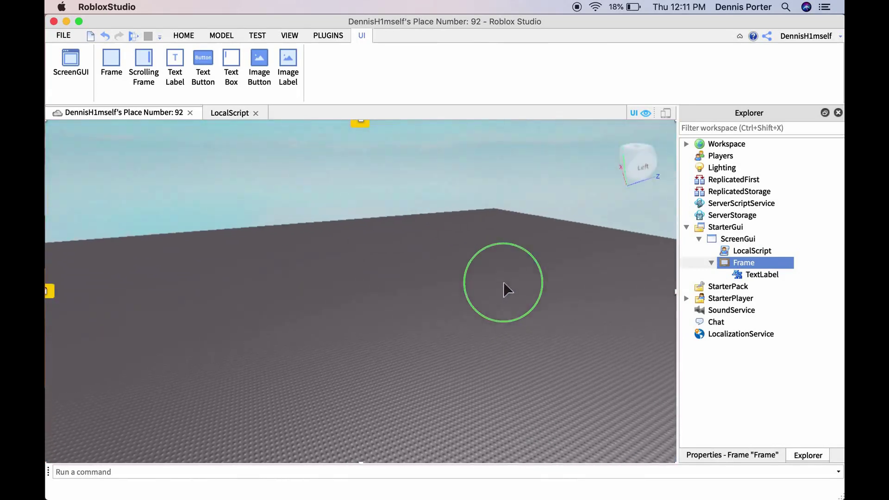
scroll(593, 166, down, 3)
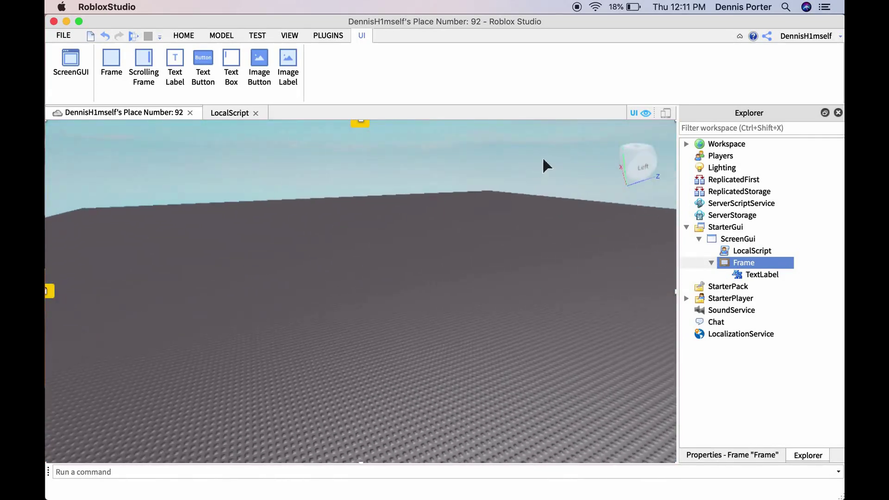